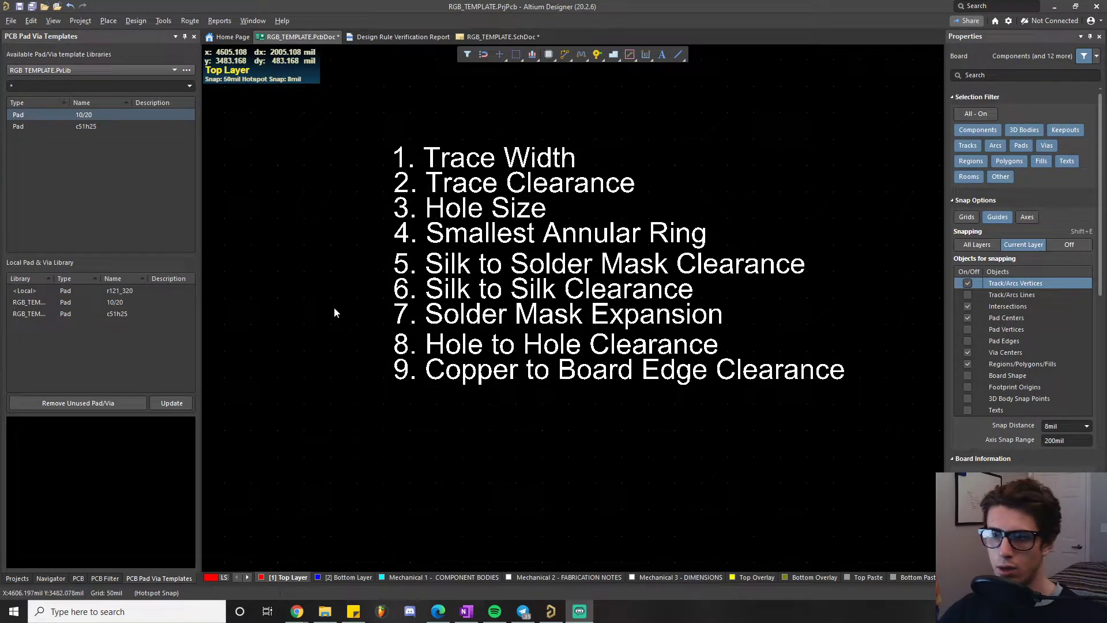
# - Open the PCB design rules and show the electrical Clearance category
pyautogui.moveTo(331, 350); pyautogui.dragTo(358, 400, button='right')
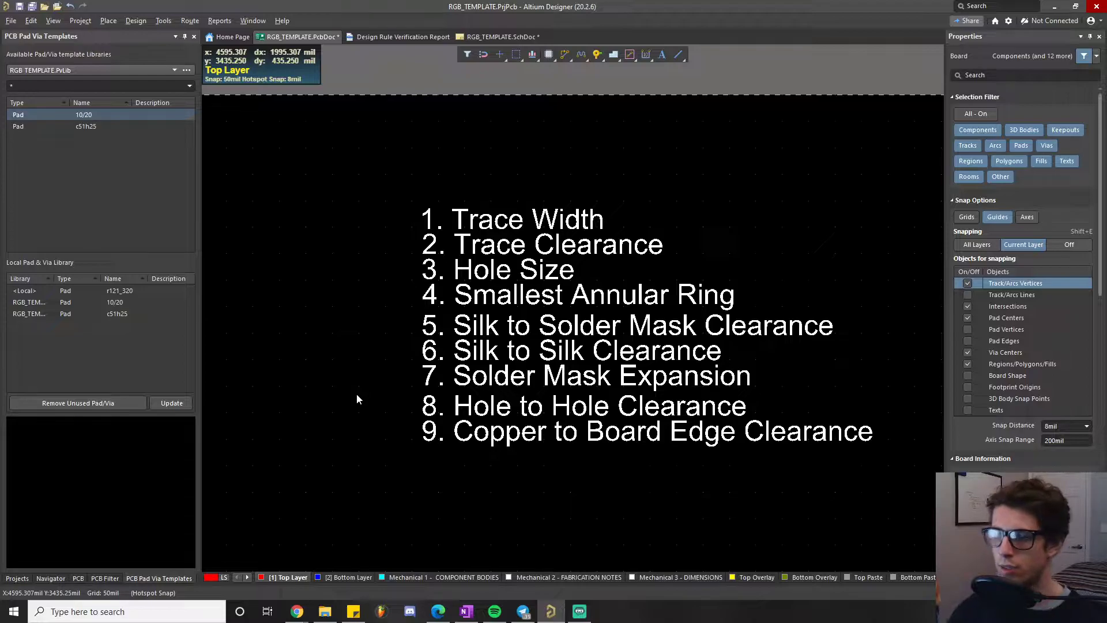
pyautogui.hotkey('alt', 'Tab')
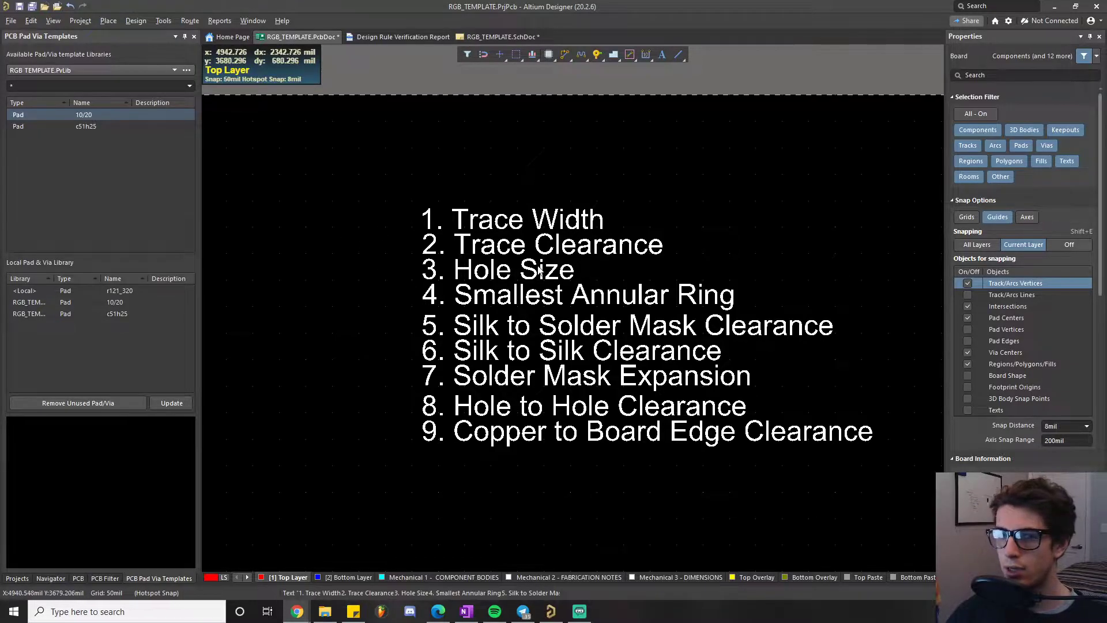
pyautogui.click(137, 20)
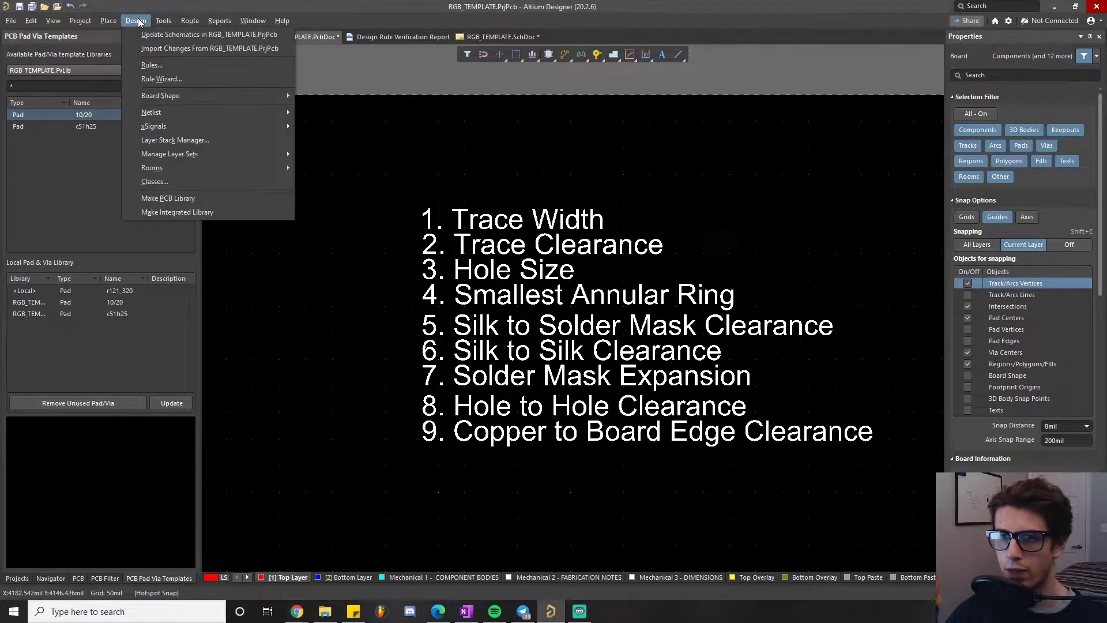
pyautogui.click(147, 70)
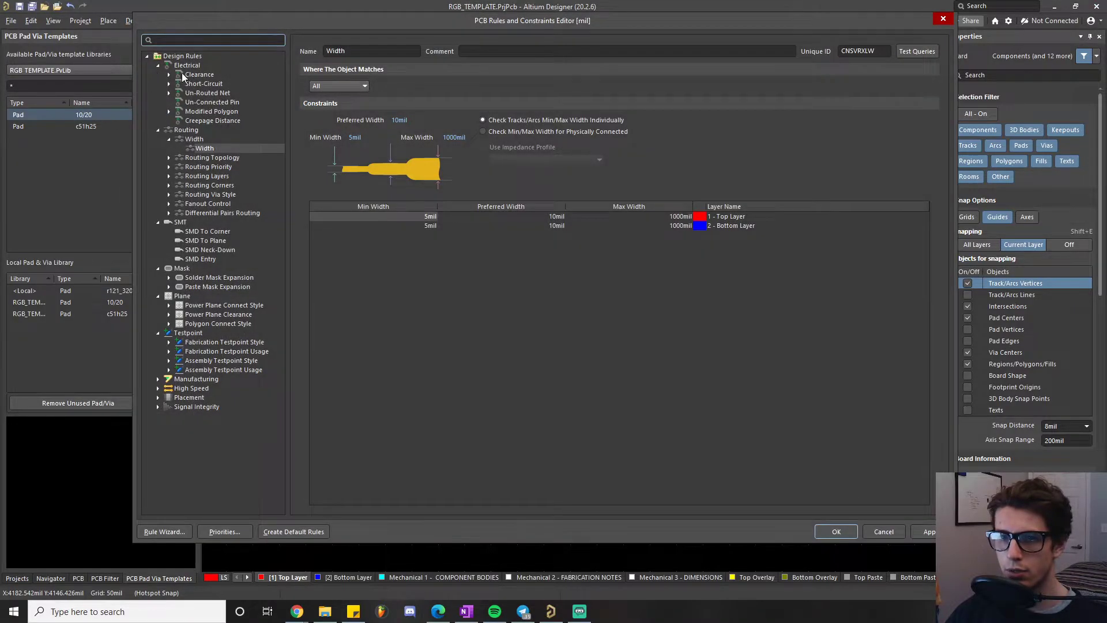
pyautogui.click(200, 75)
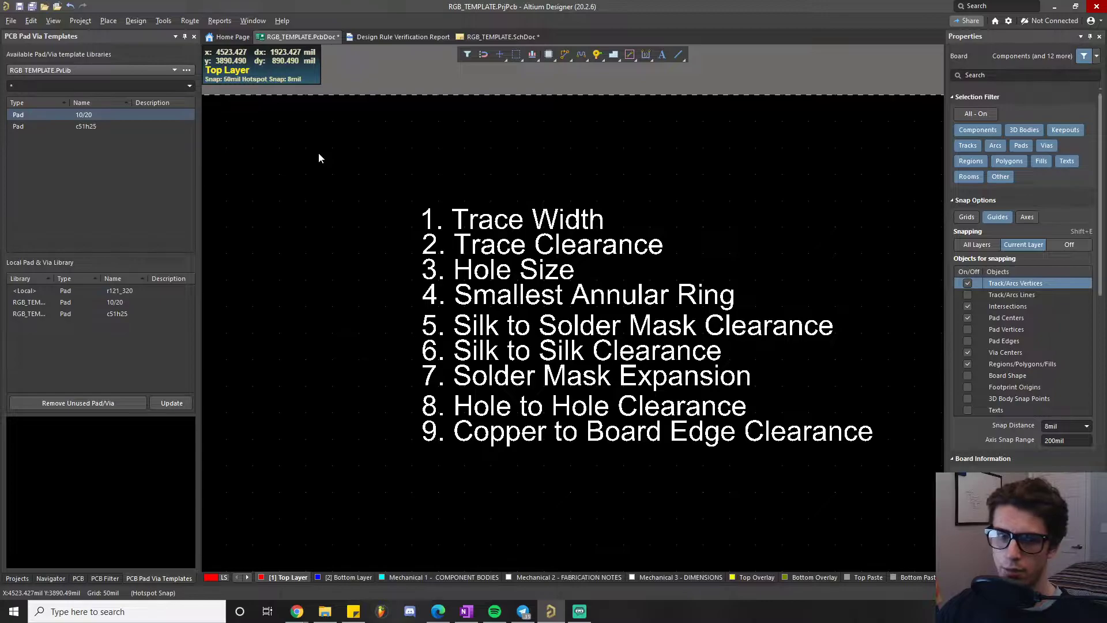
# - Open the electrical Clearance rule from the design rules, compare its Advanced and Simple constraint matrices, and close the rules editor
pyautogui.click(136, 21)
pyautogui.click(167, 65)
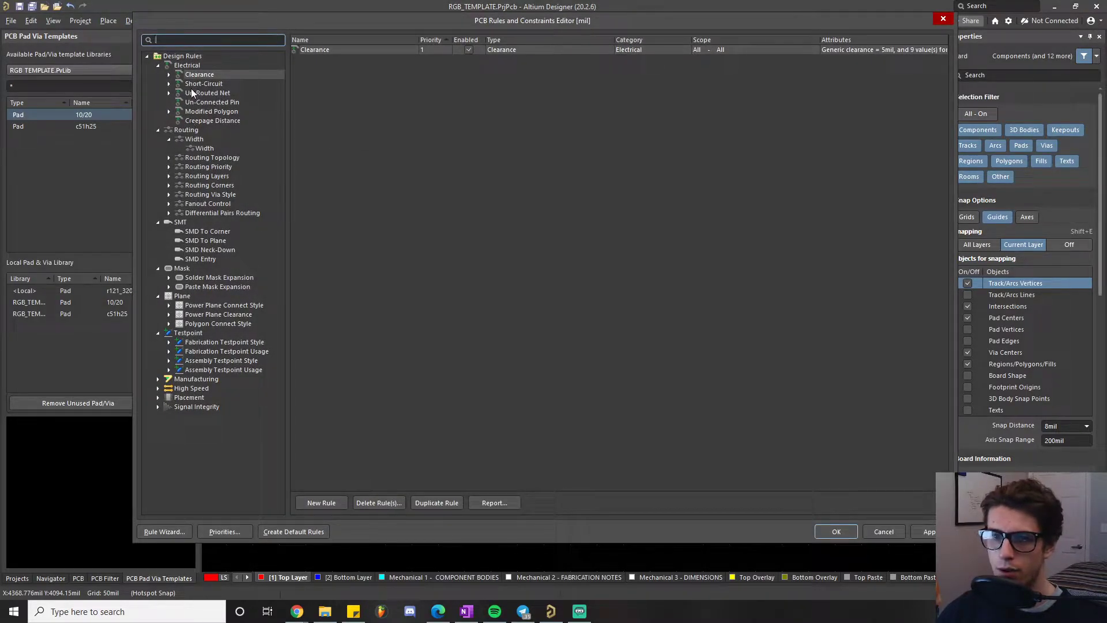
pyautogui.click(169, 74)
pyautogui.click(206, 84)
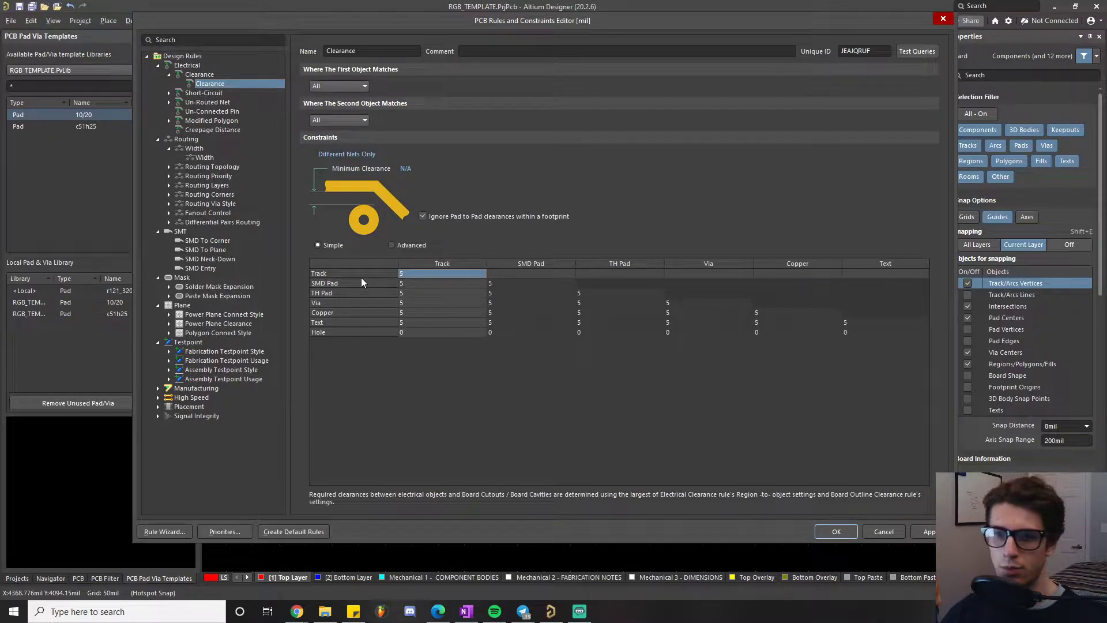
pyautogui.click(392, 246)
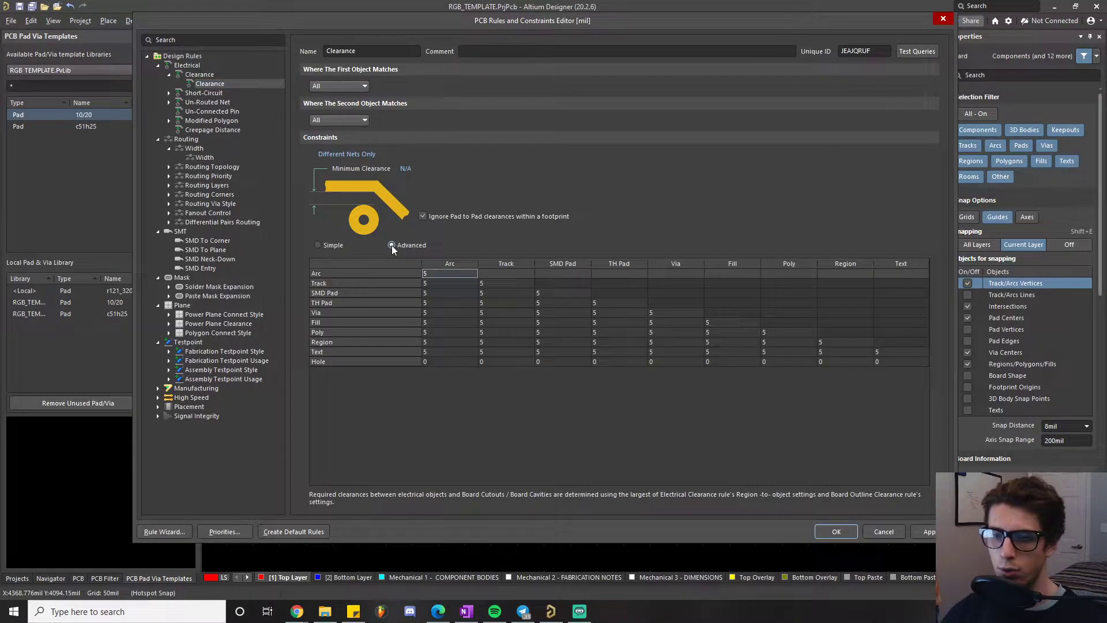
pyautogui.click(321, 244)
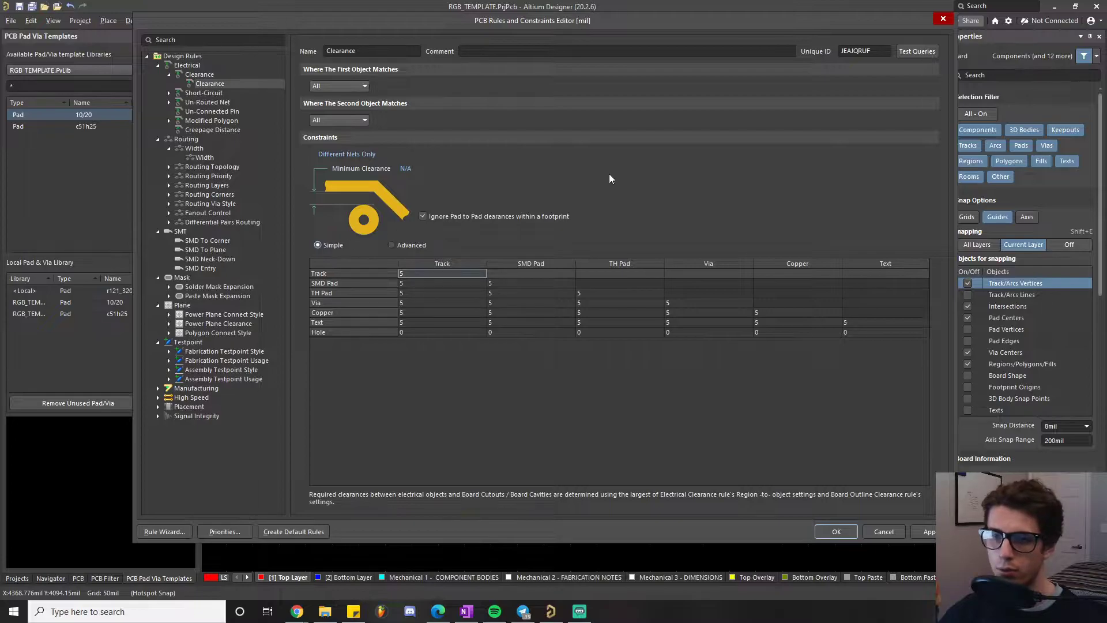
pyautogui.click(944, 18)
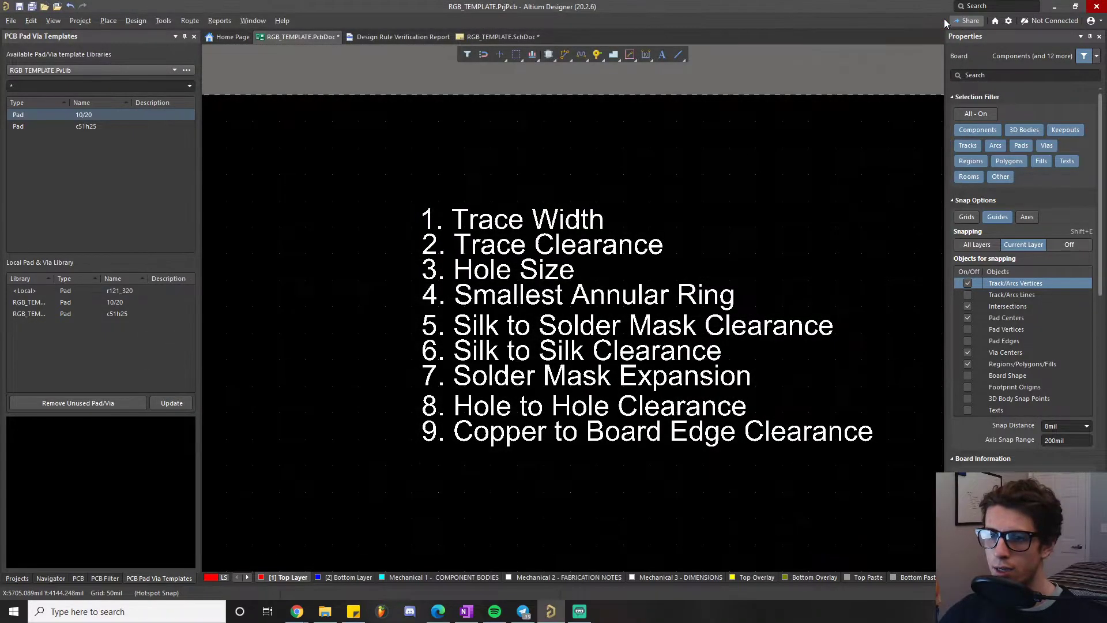
# - Examine the spacing between the two parallel traces and the pads joining resistors R101 to R104
pyautogui.keyDown('ctrl'); pyautogui.scroll(-2, 419, 275); pyautogui.keyUp('ctrl')
pyautogui.keyDown('shift'); pyautogui.hscroll(-10, 374, 295); pyautogui.keyUp('shift')
pyautogui.scroll(-2, 420, 346)
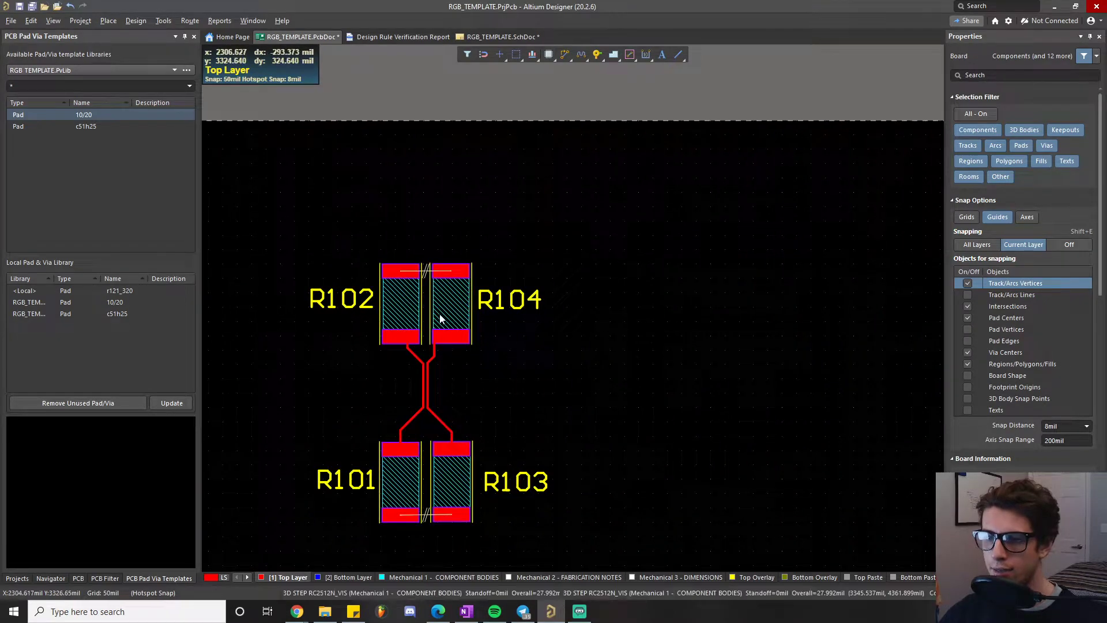
pyautogui.keyDown('ctrl'); pyautogui.scroll(4, 445, 349); pyautogui.keyUp('ctrl')
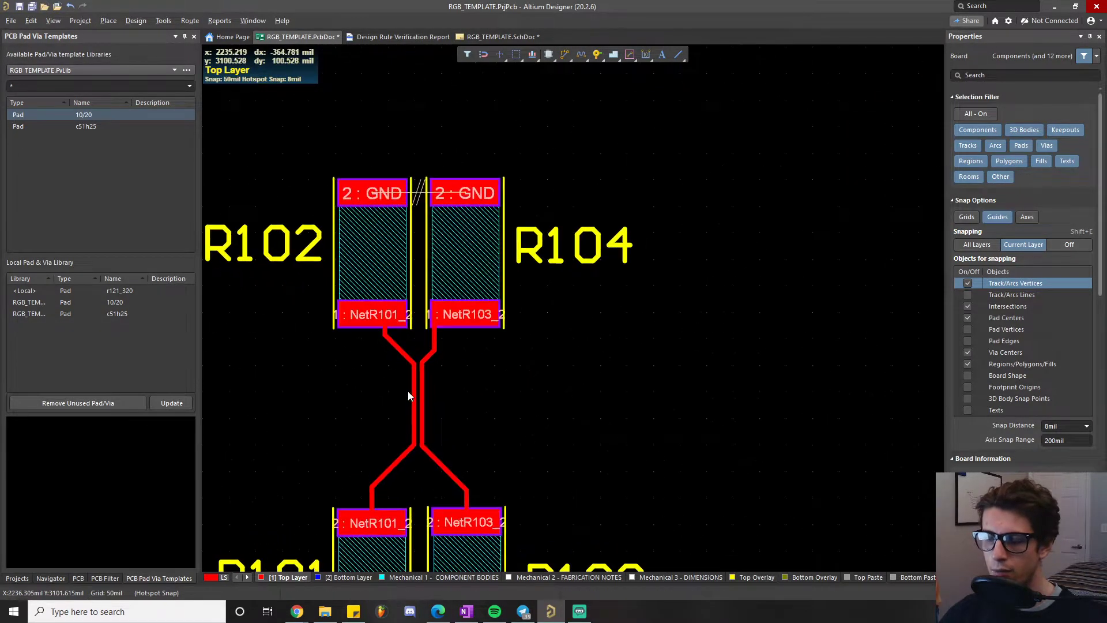
pyautogui.keyDown('ctrl'); pyautogui.scroll(-1, 427, 369); pyautogui.keyUp('ctrl')
pyautogui.keyDown('ctrl'); pyautogui.scroll(5, 442, 358); pyautogui.keyUp('ctrl')
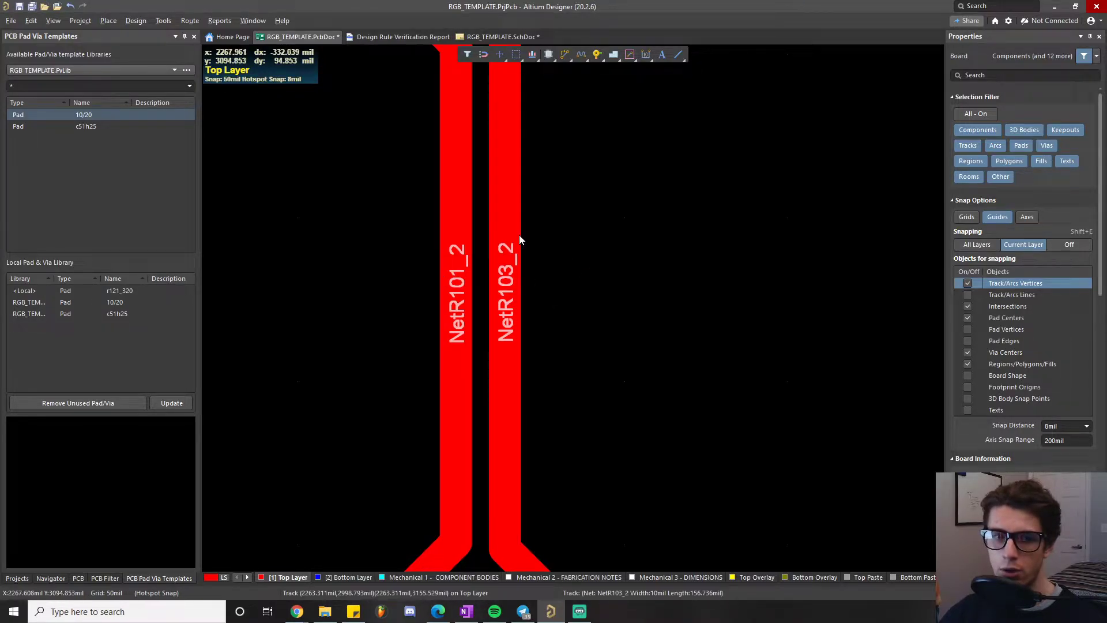
pyautogui.keyDown('ctrl'); pyautogui.scroll(-3, 525, 227); pyautogui.keyUp('ctrl')
pyautogui.scroll(-5, 553, 157)
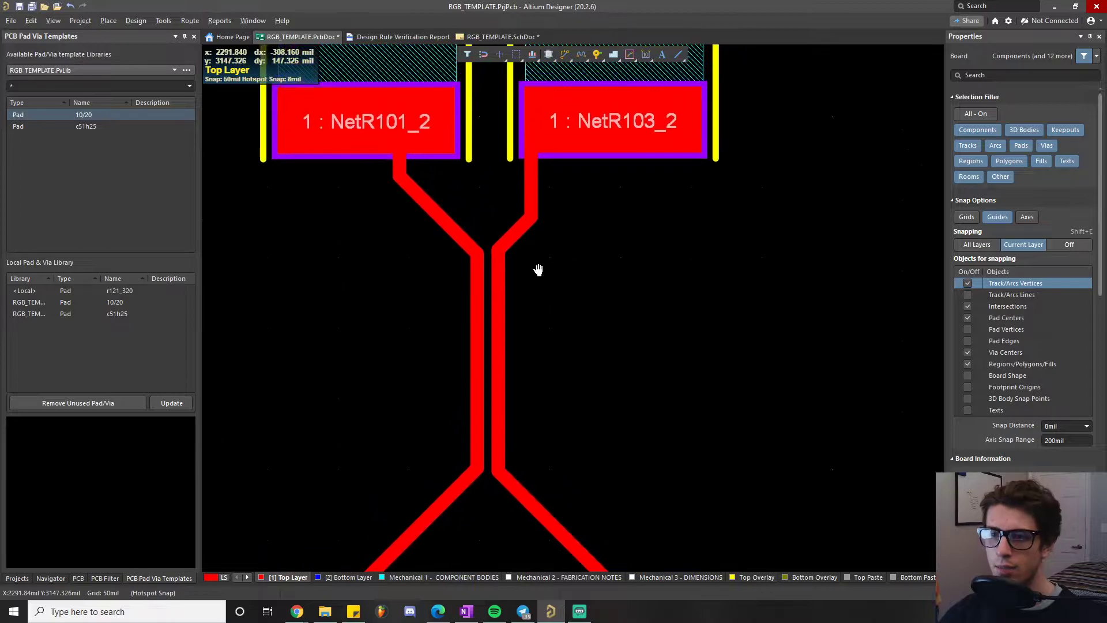
pyautogui.scroll(1, 539, 265)
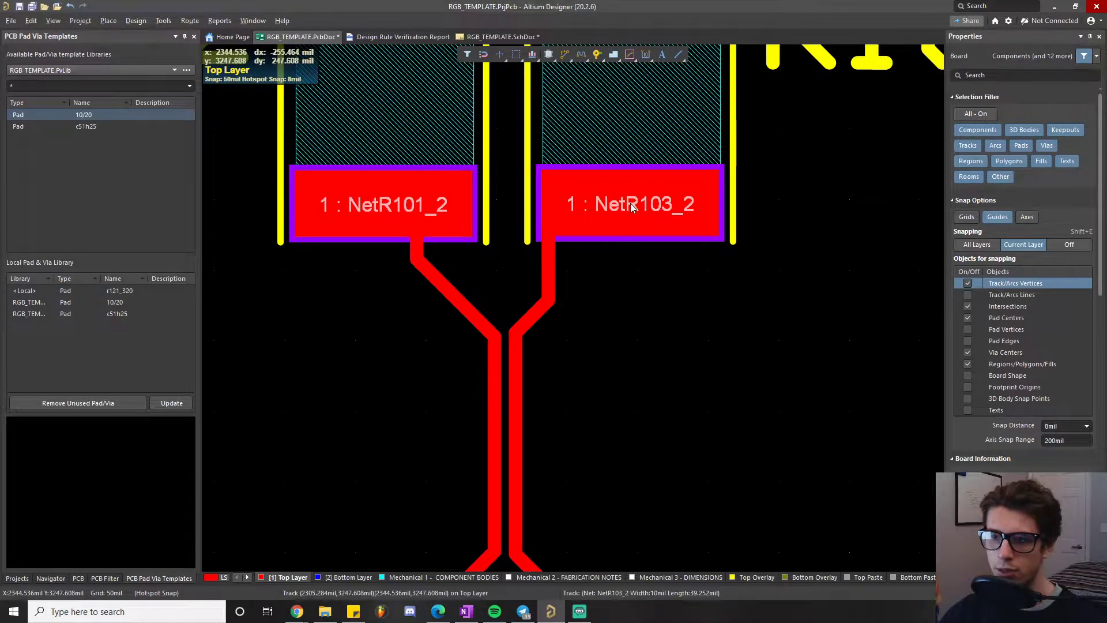
pyautogui.keyDown('ctrl'); pyautogui.scroll(1, 502, 193); pyautogui.keyUp('ctrl')
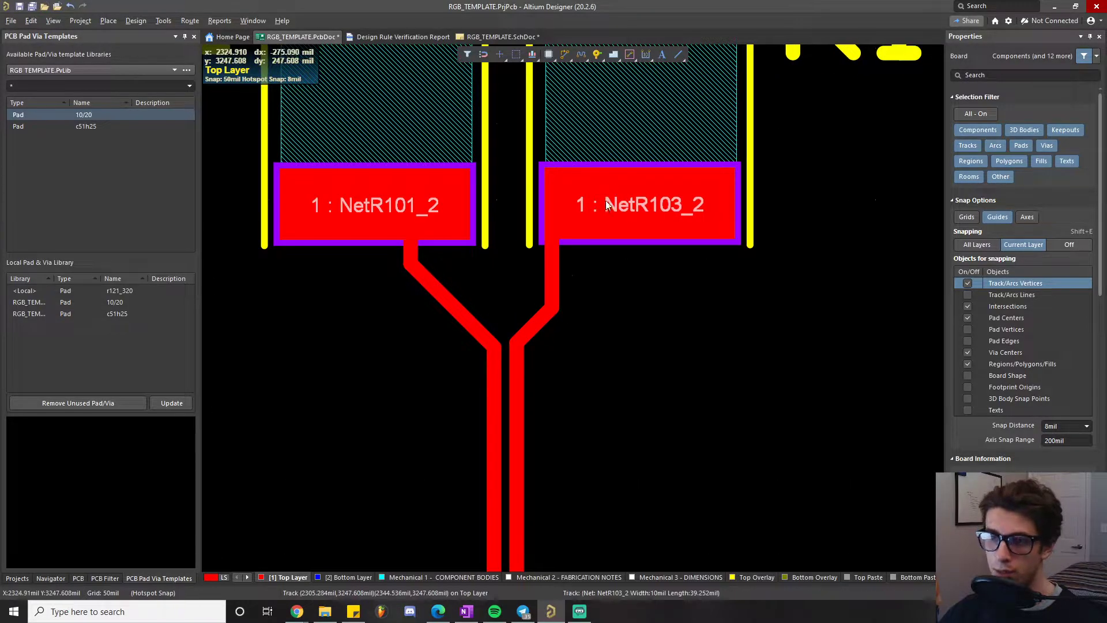
pyautogui.keyDown('ctrl'); pyautogui.scroll(-3, 390, 198); pyautogui.keyUp('ctrl')
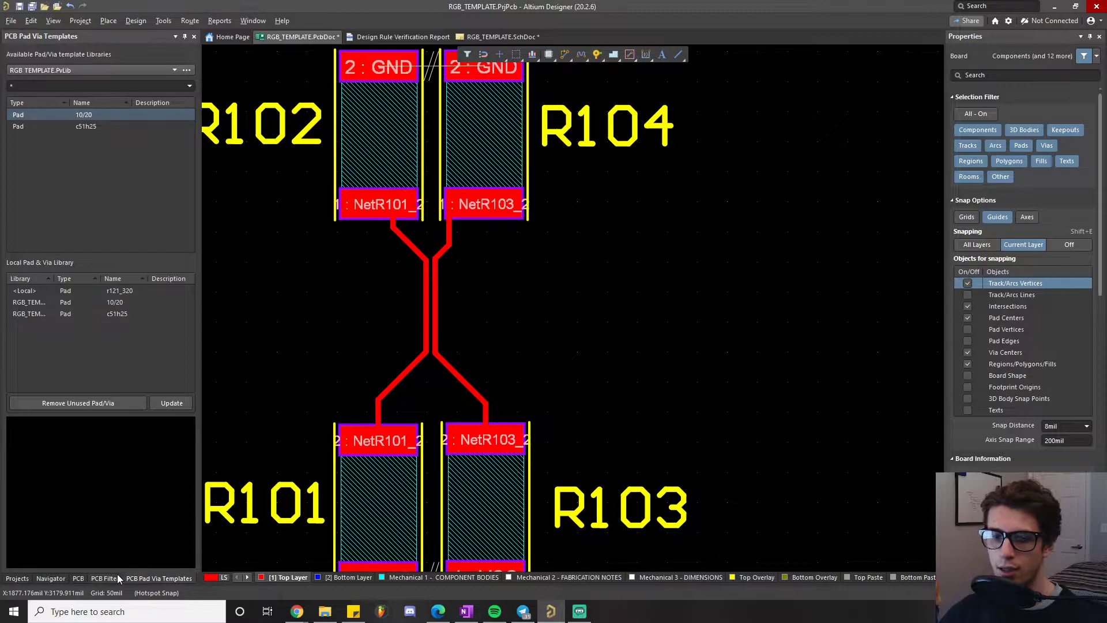
# - Place a 10/20 template pad on the board beside R104's NetR103_2 pad
pyautogui.moveTo(50, 115); pyautogui.dragTo(549, 210)
pyautogui.keyDown('ctrl'); pyautogui.scroll(5, 548, 201); pyautogui.keyUp('ctrl')
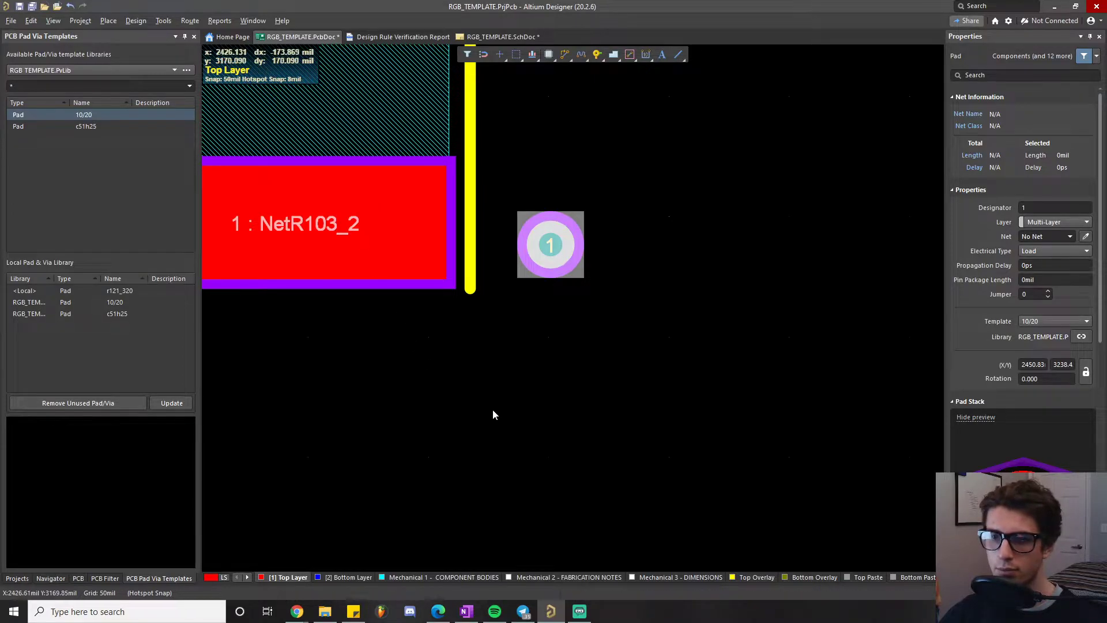
pyautogui.click(420, 372)
pyautogui.keyDown('ctrl'); pyautogui.scroll(-3, 427, 381); pyautogui.keyUp('ctrl')
pyautogui.moveTo(427, 382); pyautogui.dragTo(574, 360, button='right')
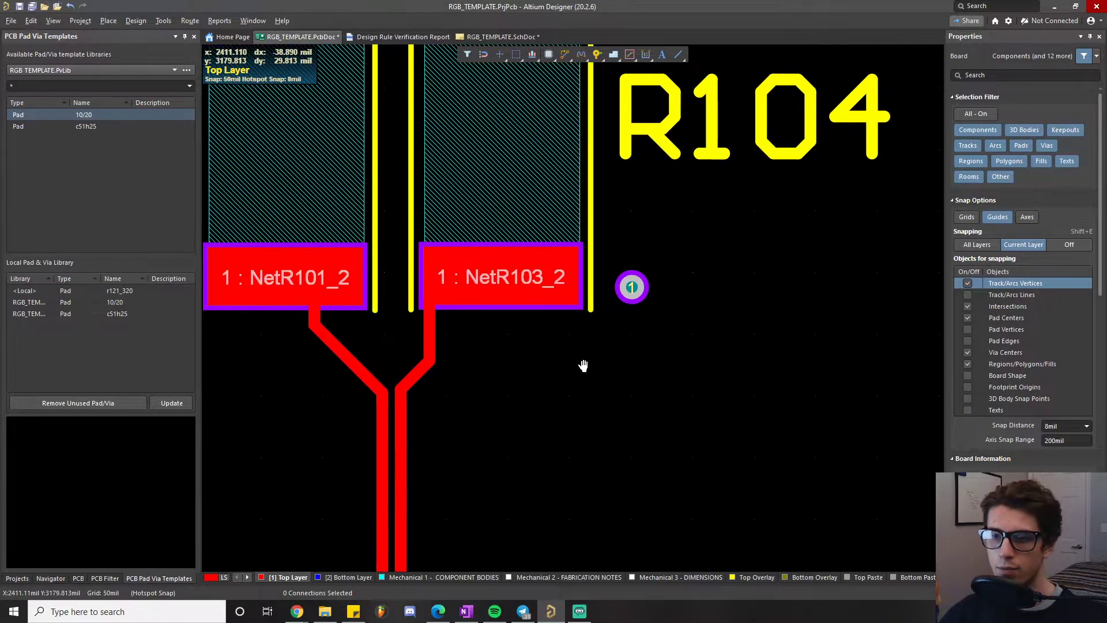
# - Delete the loose 10/20 pad beside R104
pyautogui.keyDown('ctrl'); pyautogui.scroll(-2, 542, 378); pyautogui.keyUp('ctrl')
pyautogui.keyDown('ctrl'); pyautogui.scroll(-1, 542, 378); pyautogui.keyUp('ctrl')
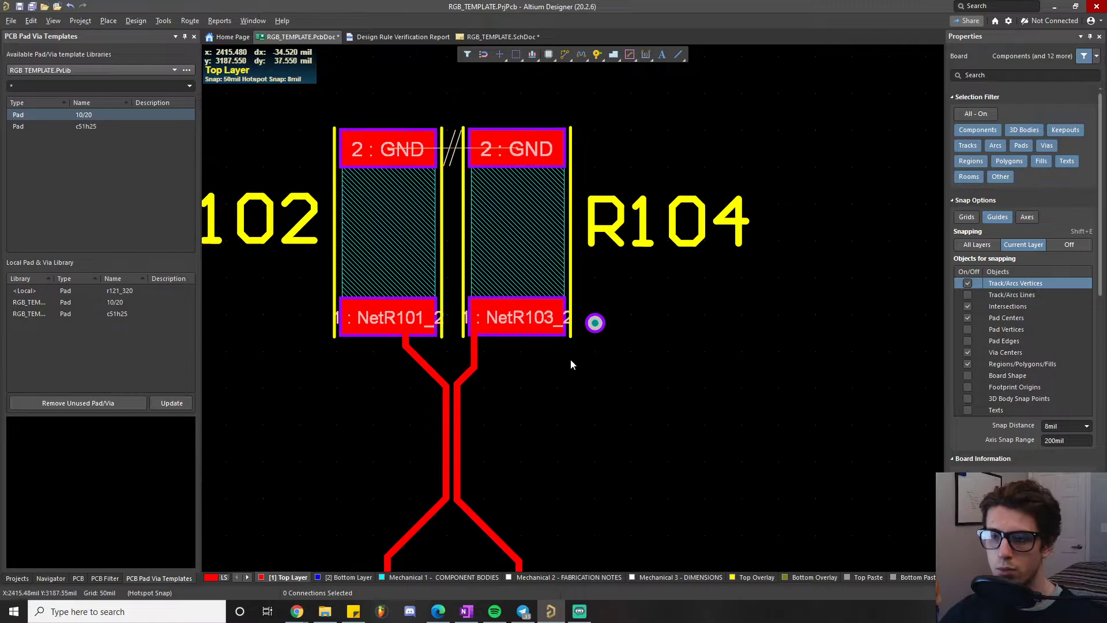
pyautogui.click(595, 323)
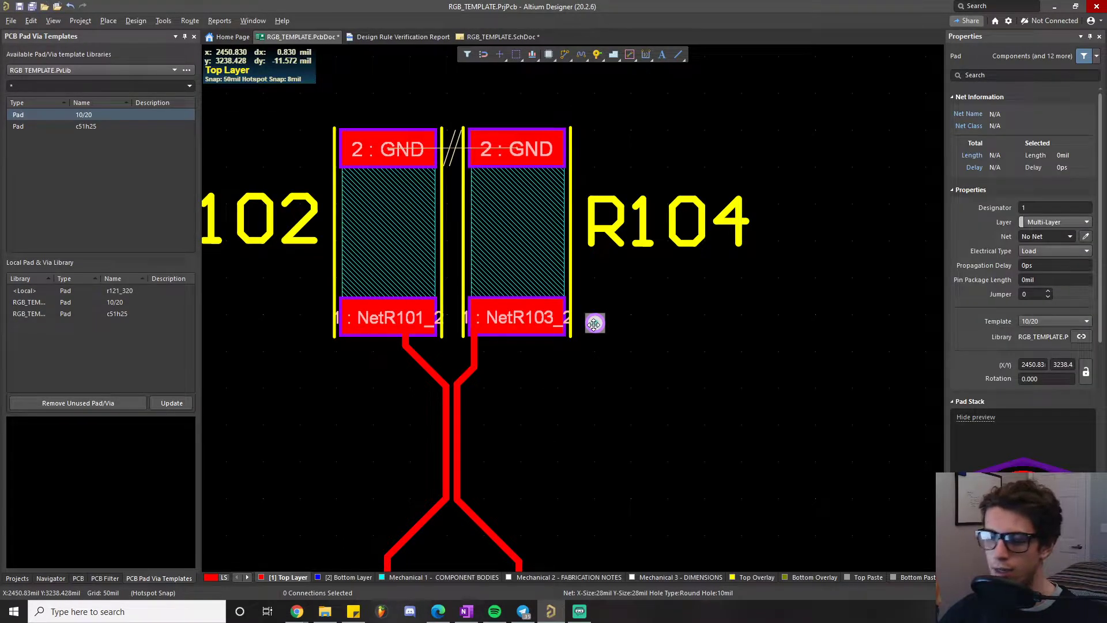
pyautogui.press('Delete')
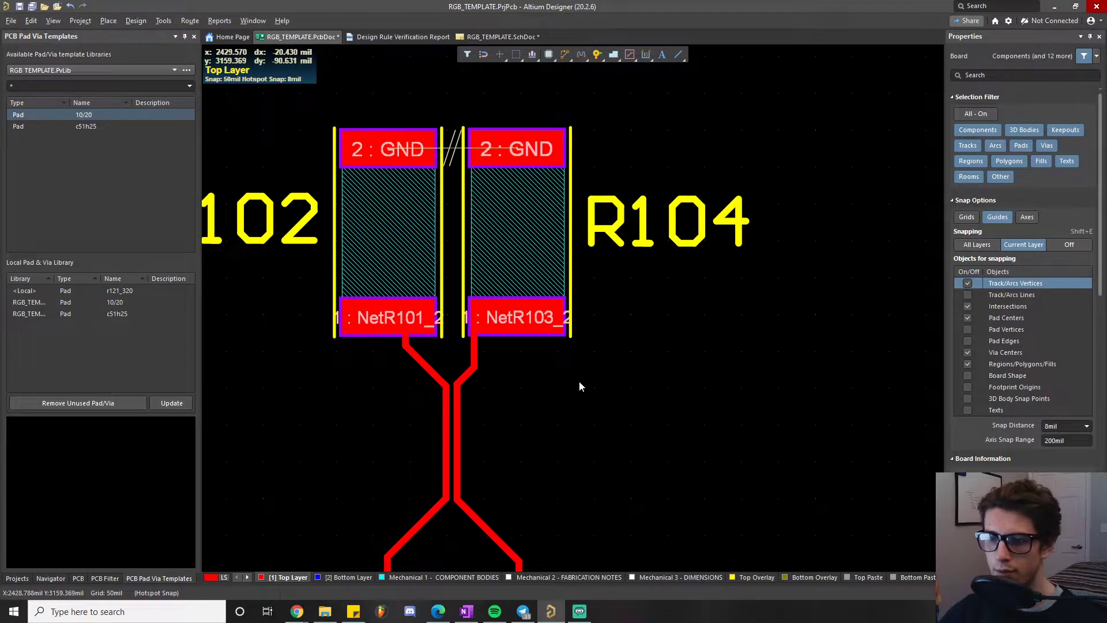
# - Compare the Clearance rule with the Min Trace and Space row on the Proto Express capabilities page in Chrome, and close the rules editor
pyautogui.keyDown('ctrl'); pyautogui.scroll(-3, 579, 381); pyautogui.keyUp('ctrl')
pyautogui.moveTo(616, 413); pyautogui.dragTo(619, 350, button='right')
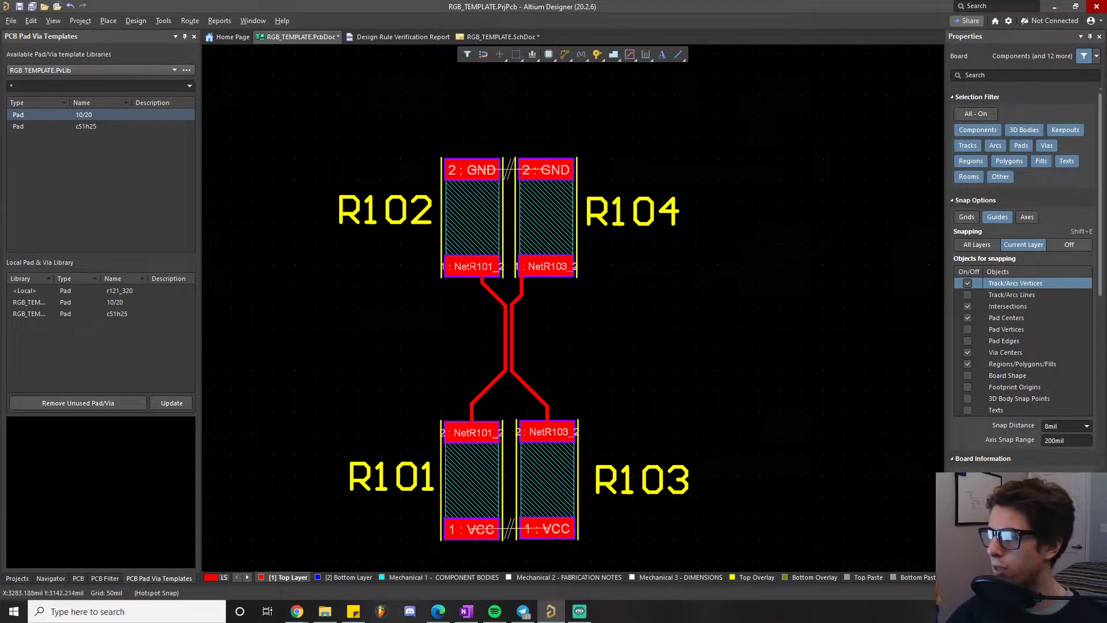
pyautogui.click(136, 22)
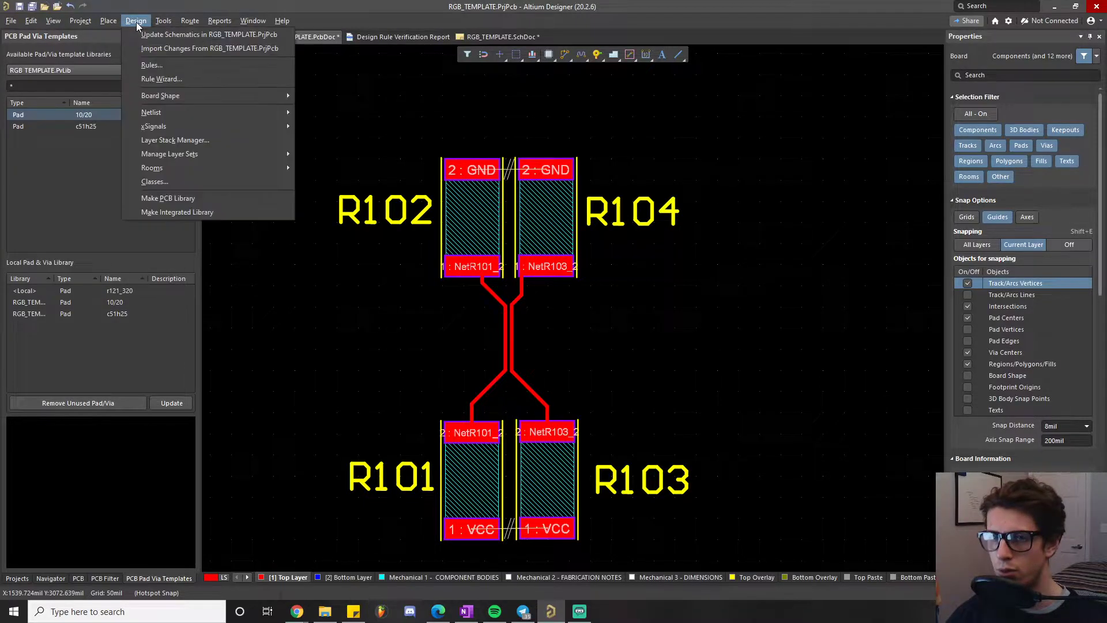
pyautogui.click(163, 66)
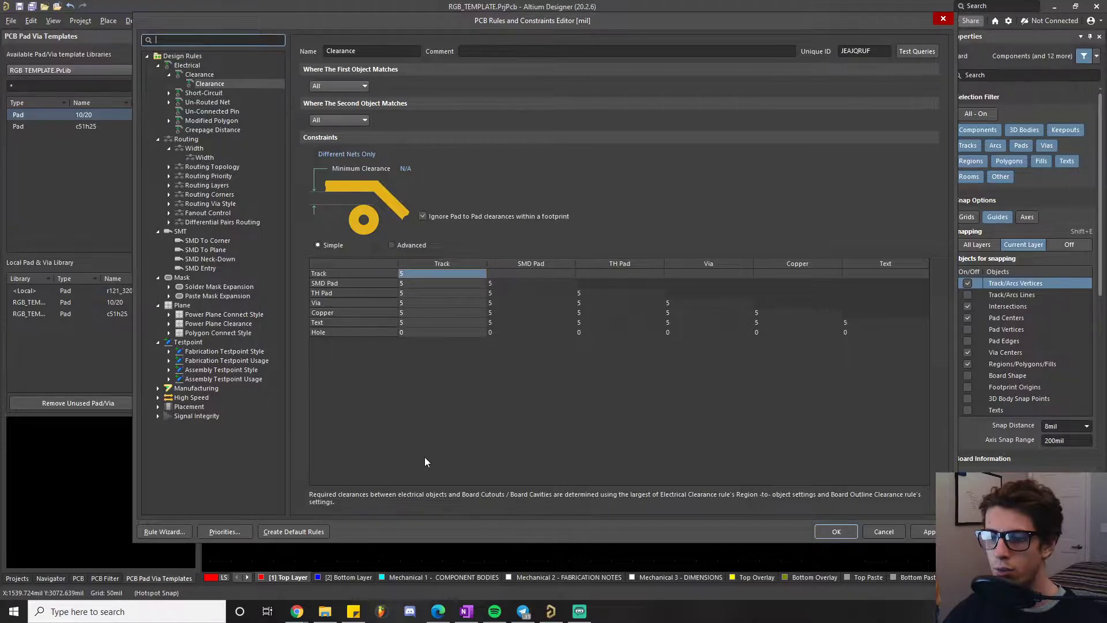
pyautogui.moveTo(297, 611)
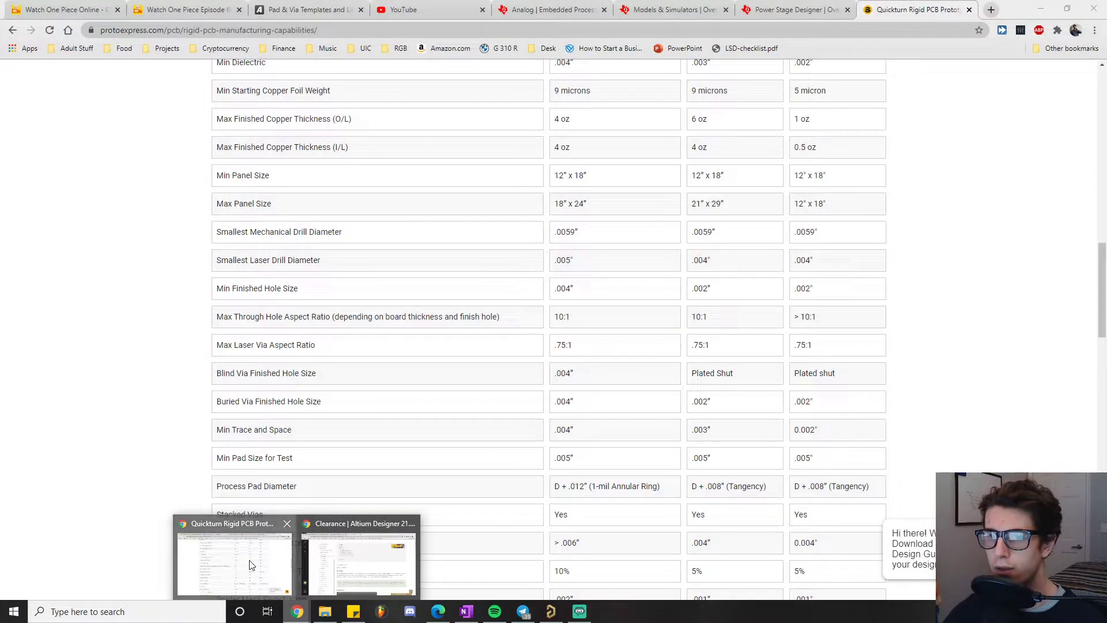
pyautogui.click(250, 564)
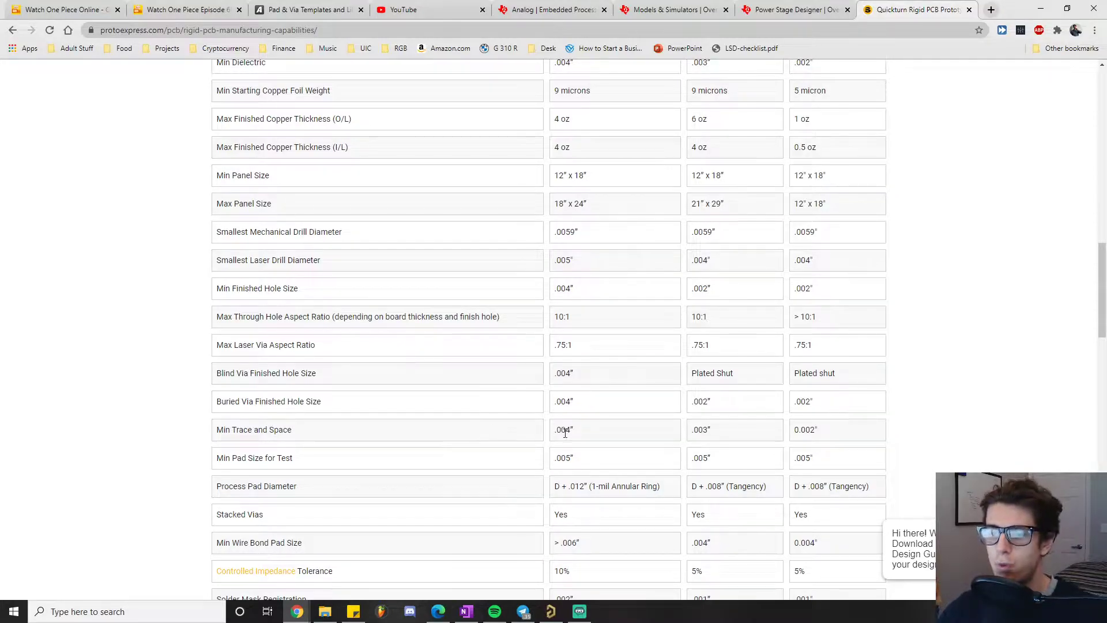
pyautogui.click(551, 612)
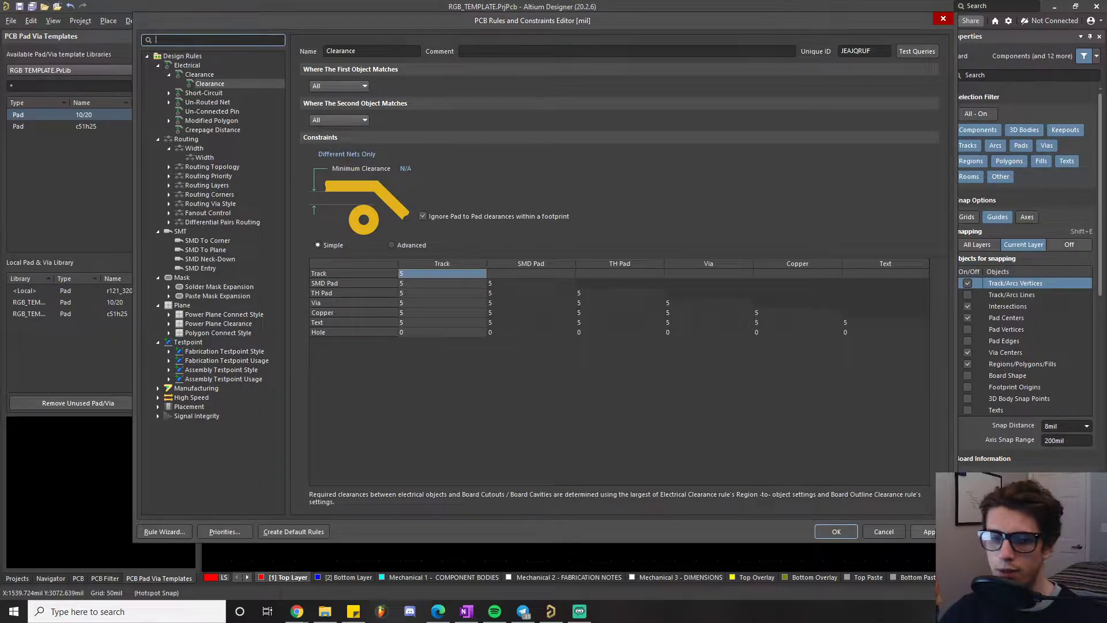
pyautogui.click(942, 21)
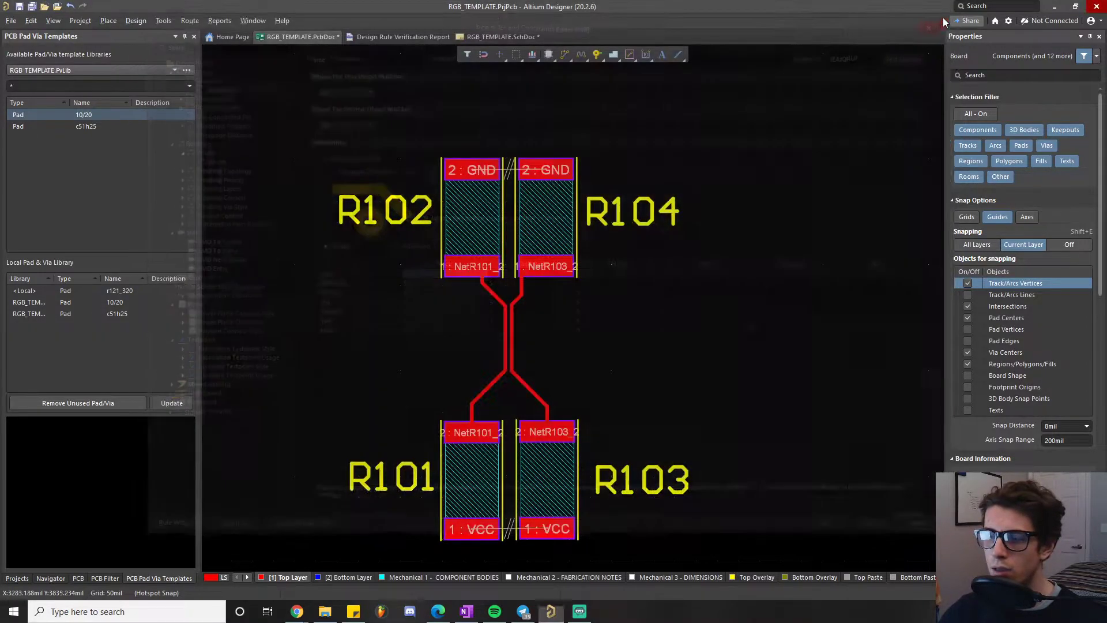
# - Examine the numbered checklist of design rules, from Trace Width to Copper to Board Edge Clearance, on the board
pyautogui.keyDown('ctrl'); pyautogui.scroll(-1, 492, 351); pyautogui.keyUp('ctrl')
pyautogui.moveTo(652, 372); pyautogui.dragTo(485, 335, button='right')
pyautogui.keyDown('ctrl'); pyautogui.scroll(1, 485, 334); pyautogui.keyUp('ctrl')
pyautogui.moveTo(391, 329); pyautogui.dragTo(451, 363, button='right')
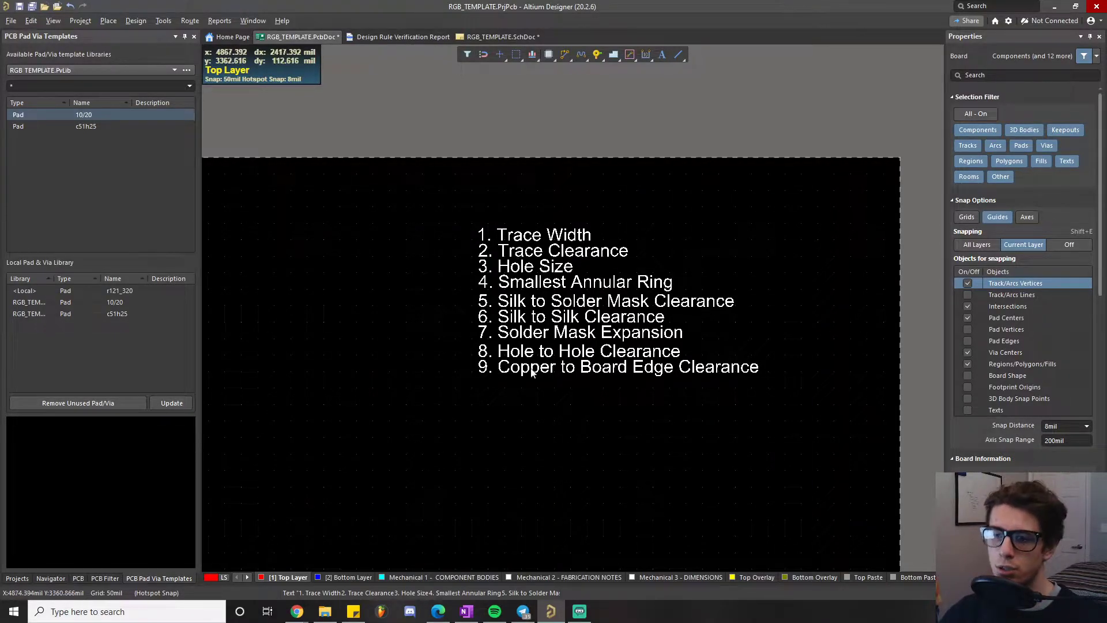
pyautogui.keyDown('ctrl'); pyautogui.scroll(1, 545, 263); pyautogui.keyUp('ctrl')
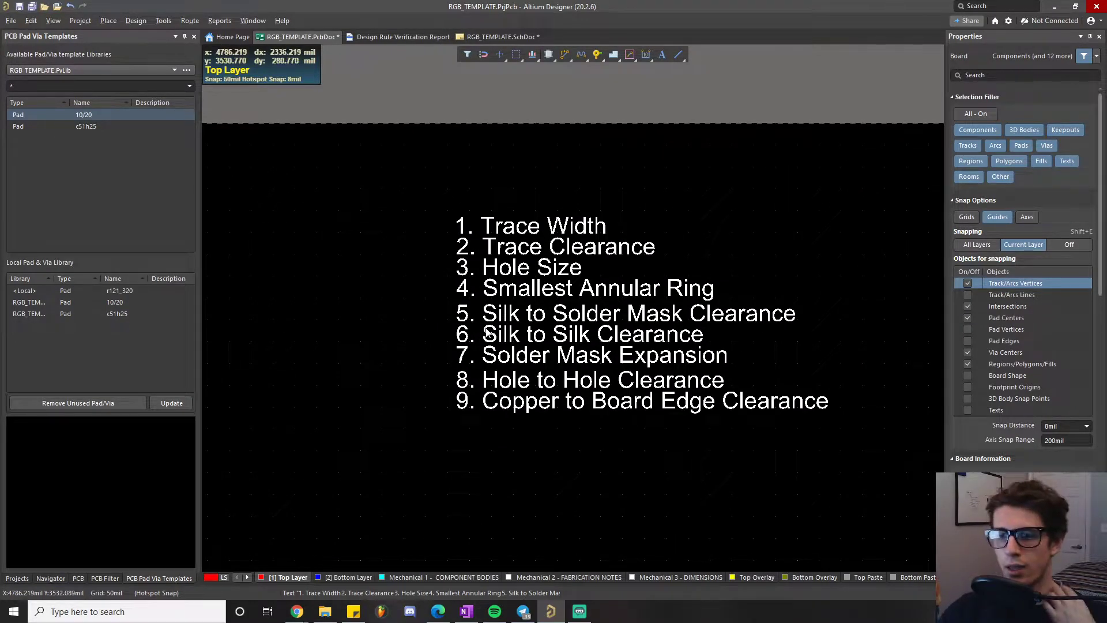
pyautogui.keyDown('ctrl'); pyautogui.scroll(-1, 386, 363); pyautogui.keyUp('ctrl')
pyautogui.keyDown('ctrl'); pyautogui.scroll(-1, 385, 365); pyautogui.keyUp('ctrl')
pyautogui.moveTo(379, 383); pyautogui.dragTo(500, 378, button='right')
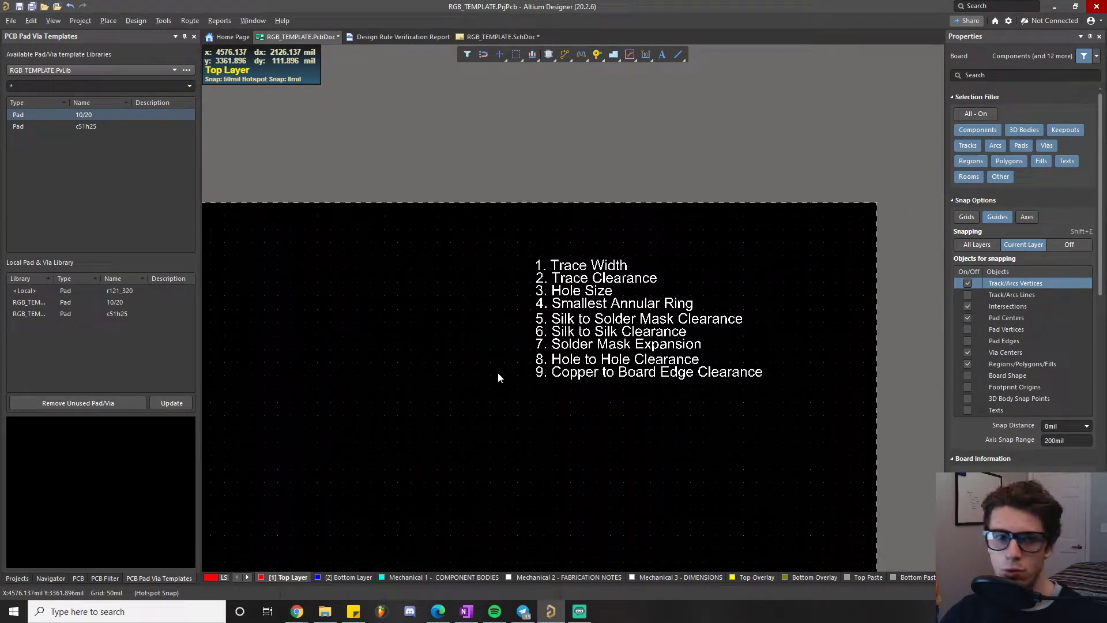
pyautogui.keyDown('ctrl'); pyautogui.scroll(-1, 466, 390); pyautogui.keyUp('ctrl')
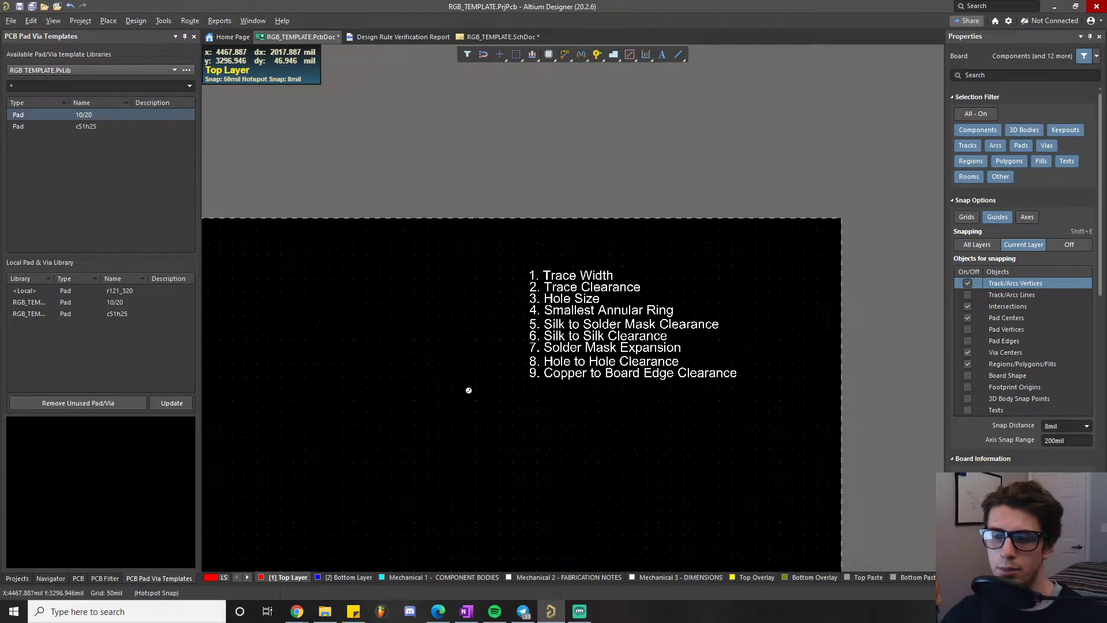
pyautogui.moveTo(432, 394); pyautogui.dragTo(531, 385, button='right')
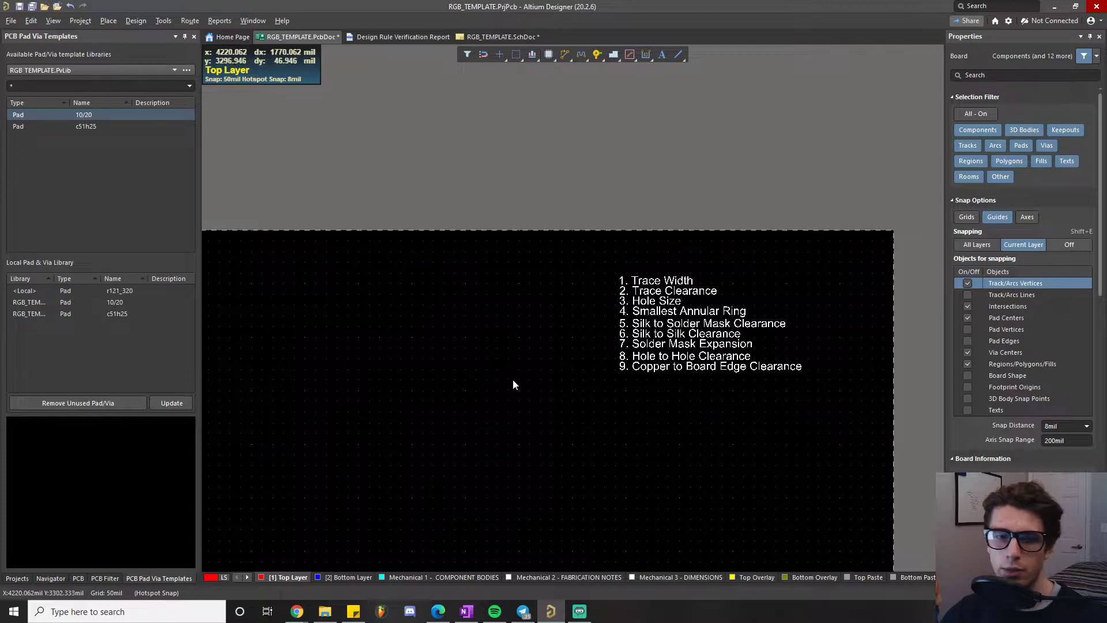
pyautogui.keyDown('ctrl'); pyautogui.scroll(-1, 513, 384); pyautogui.keyUp('ctrl')
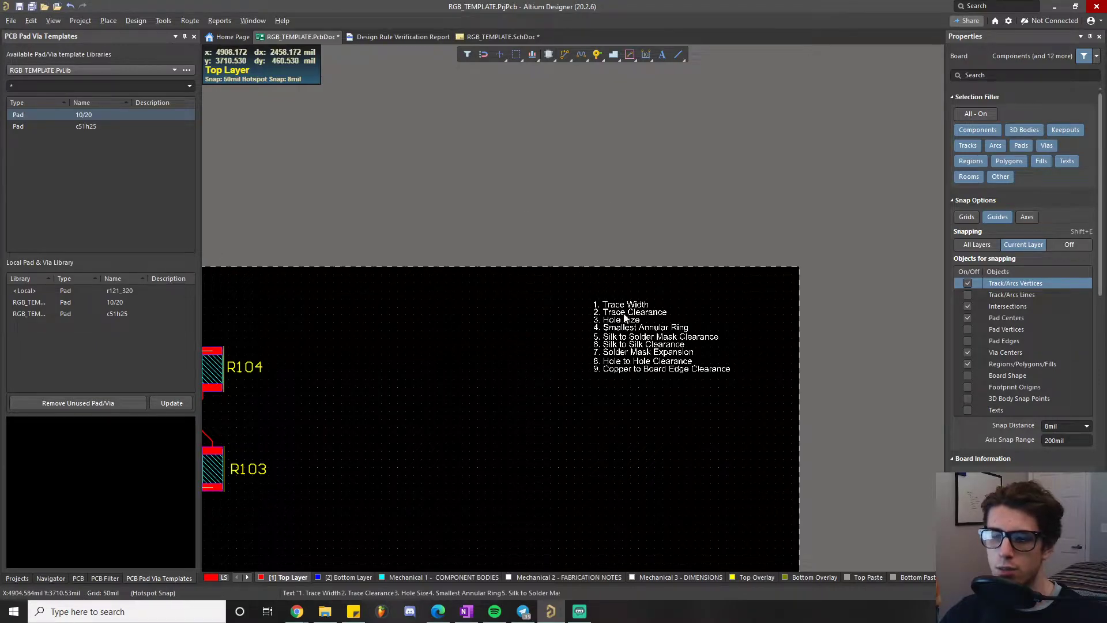
# - Select the left one of the two 10/20 pads on the board and review its template, pad stack and hole size properties
pyautogui.keyDown('ctrl'); pyautogui.scroll(1, 669, 333); pyautogui.keyUp('ctrl')
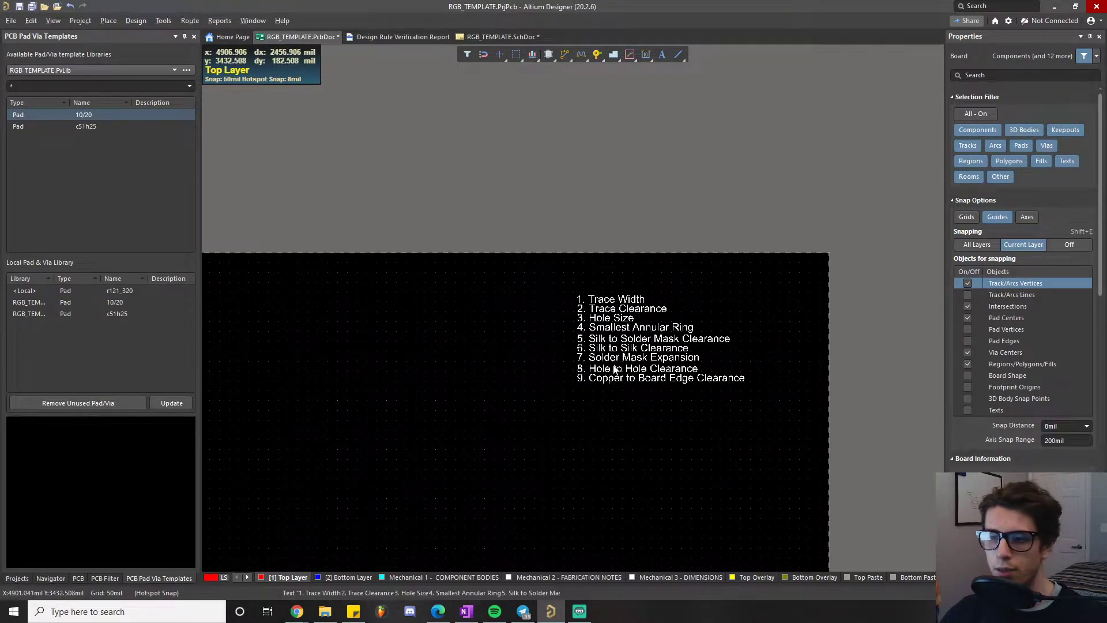
pyautogui.keyDown('ctrl'); pyautogui.scroll(3, 629, 362); pyautogui.keyUp('ctrl')
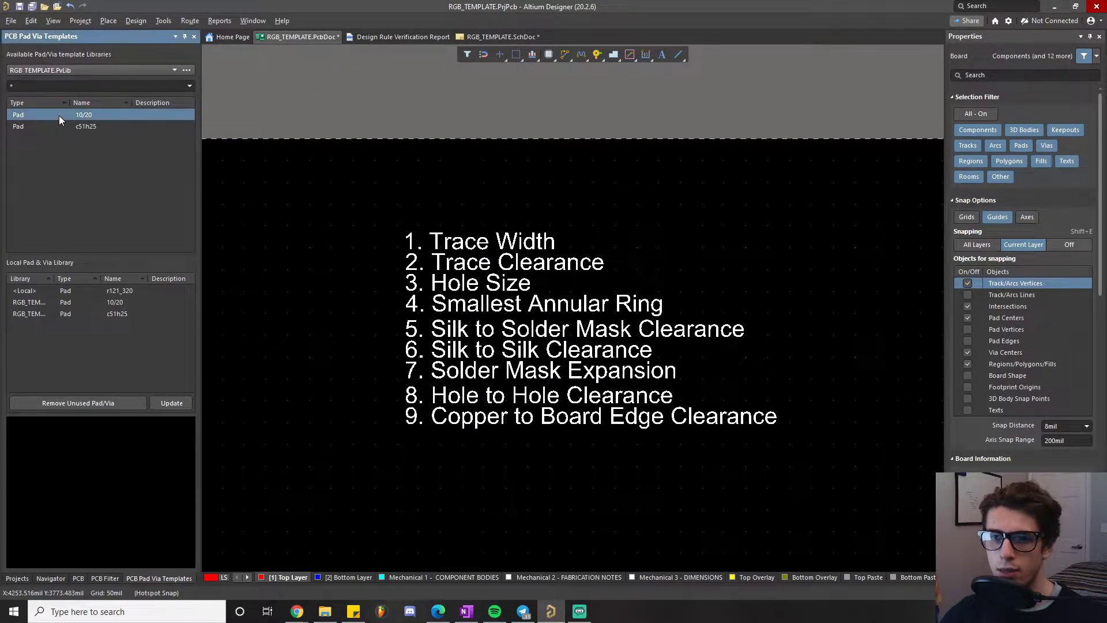
pyautogui.keyDown('ctrl'); pyautogui.scroll(-4, 653, 311); pyautogui.keyUp('ctrl')
pyautogui.keyDown('ctrl'); pyautogui.scroll(6, 489, 397); pyautogui.keyUp('ctrl')
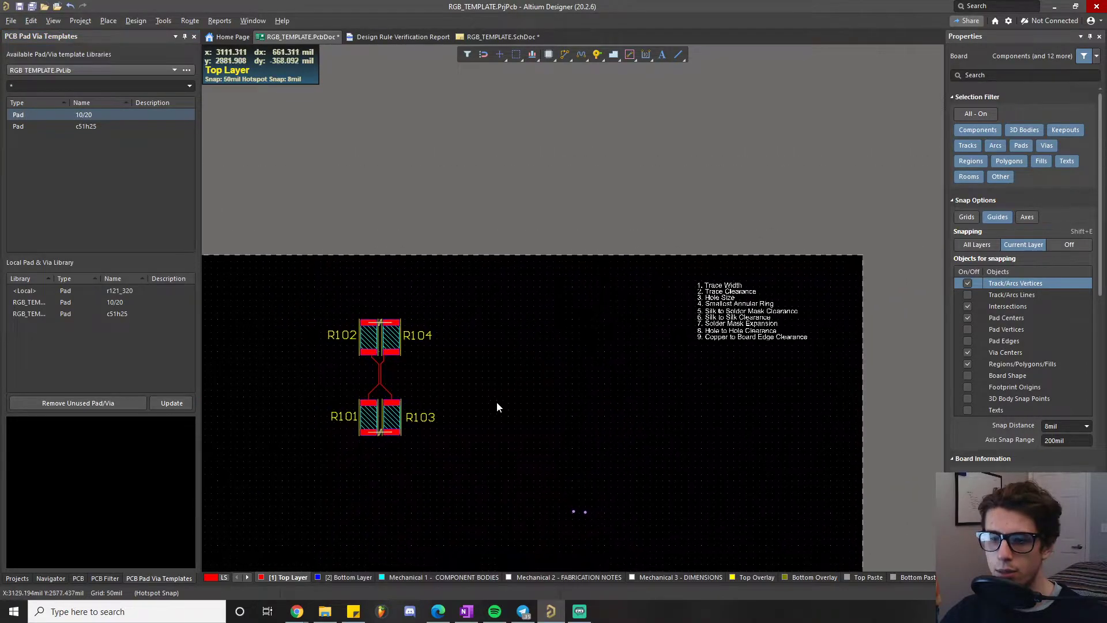
pyautogui.moveTo(490, 281); pyautogui.dragTo(541, 431, button='right')
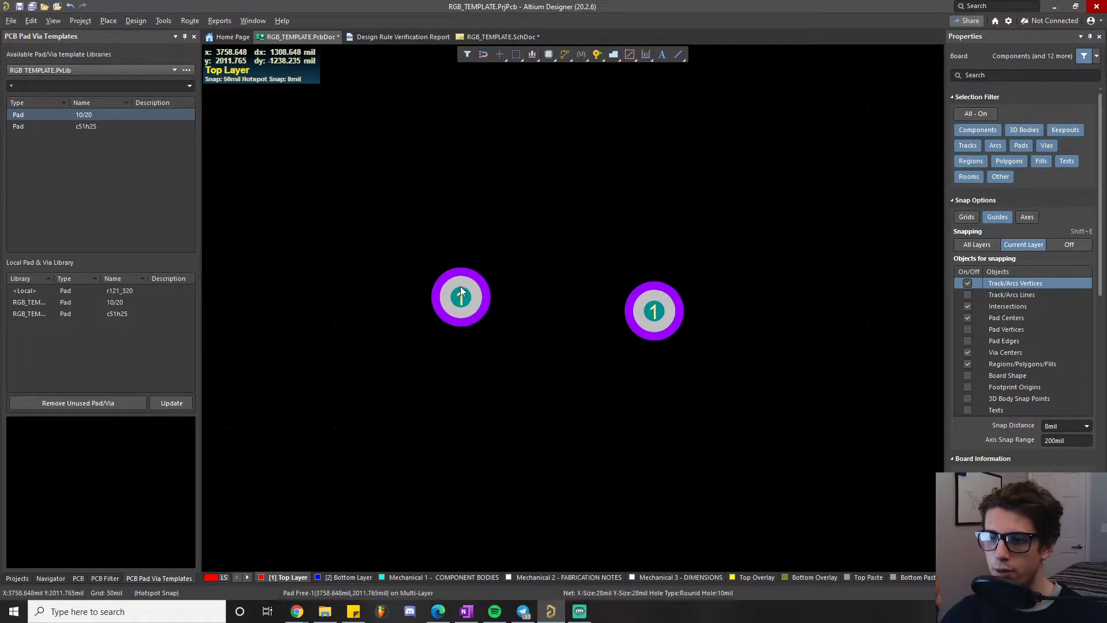
pyautogui.click(461, 297)
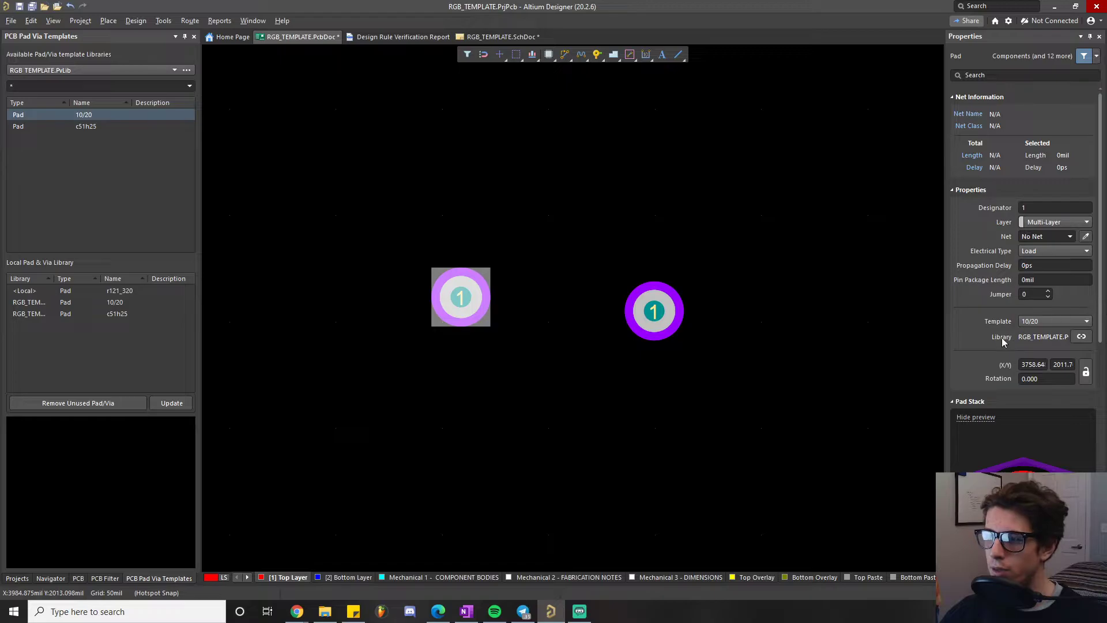
pyautogui.scroll(-4, 989, 340)
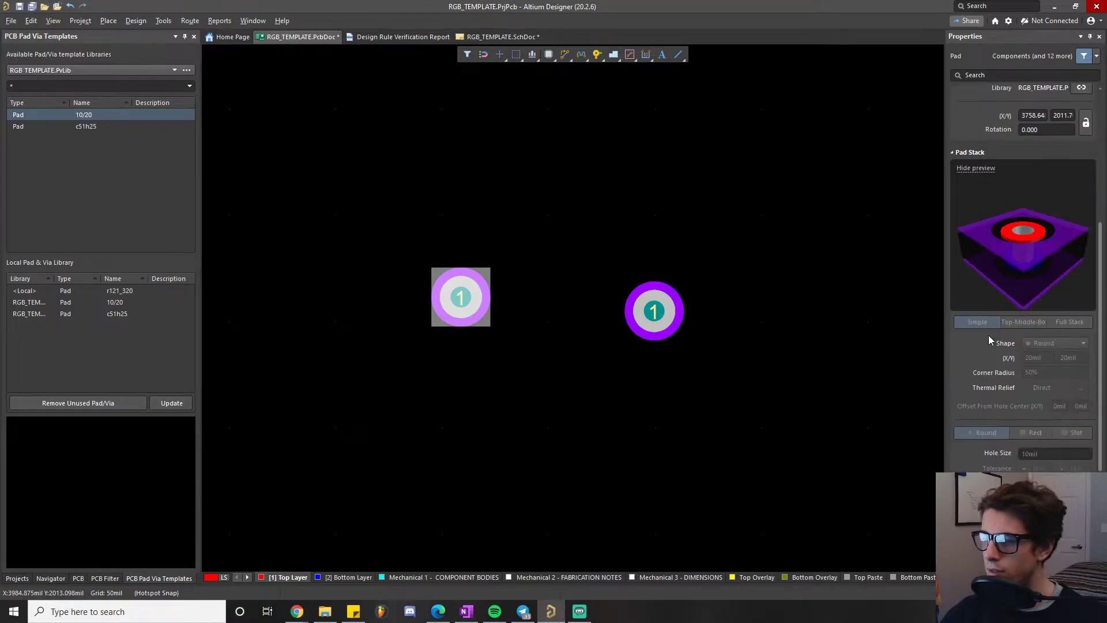
pyautogui.scroll(-2, 981, 337)
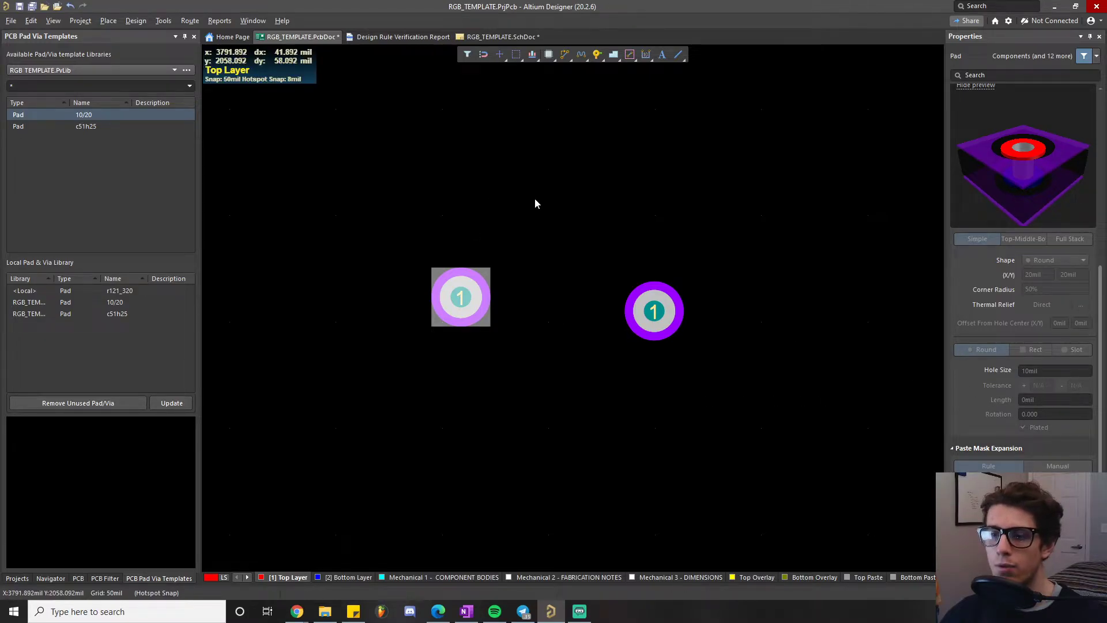
pyautogui.scroll(2, 1037, 179)
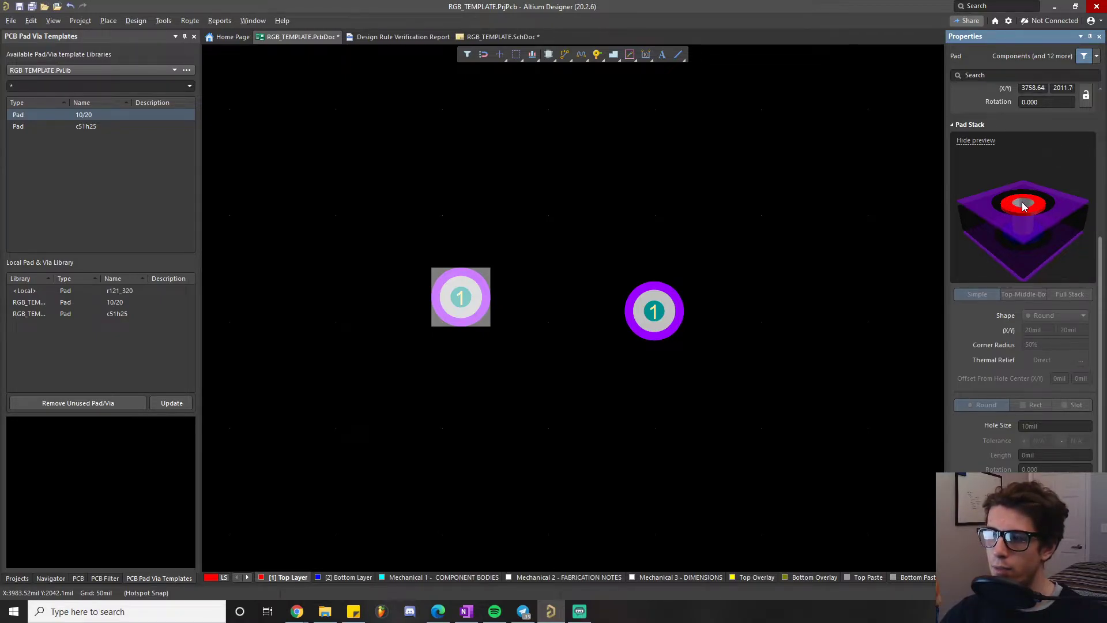
# - Show the board in 3D Layout Mode and examine the annular rings and plated hole barrels of the two pads from several angles
pyautogui.click(53, 20)
pyautogui.click(64, 62)
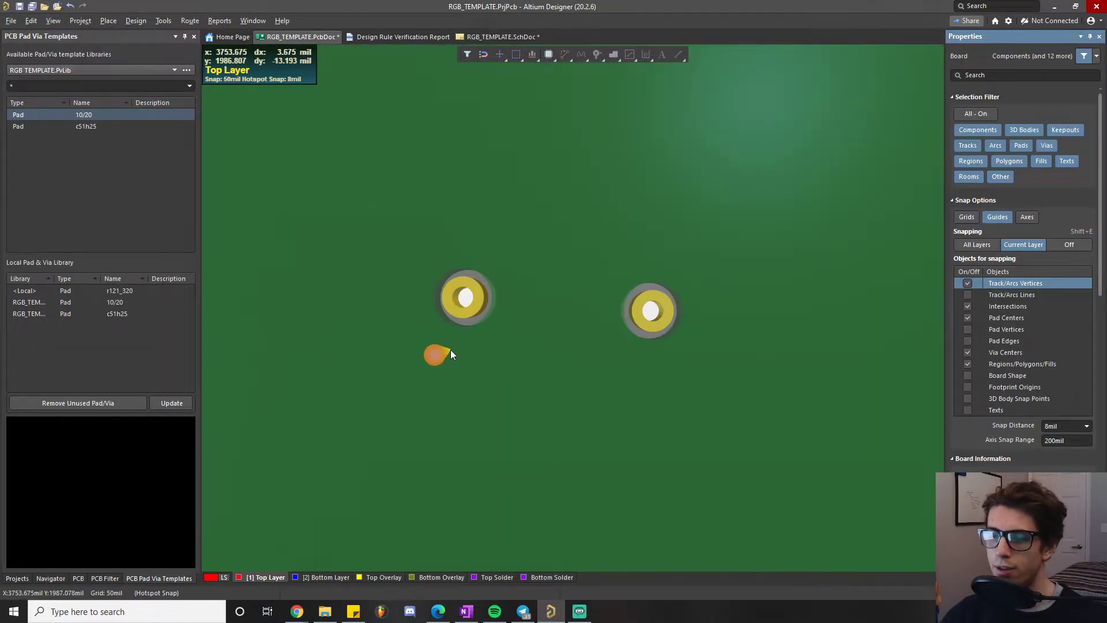
pyautogui.keyDown('ctrl'); pyautogui.moveTo(493, 326); pyautogui.dragTo(574, 369, button='right'); pyautogui.keyUp('ctrl')
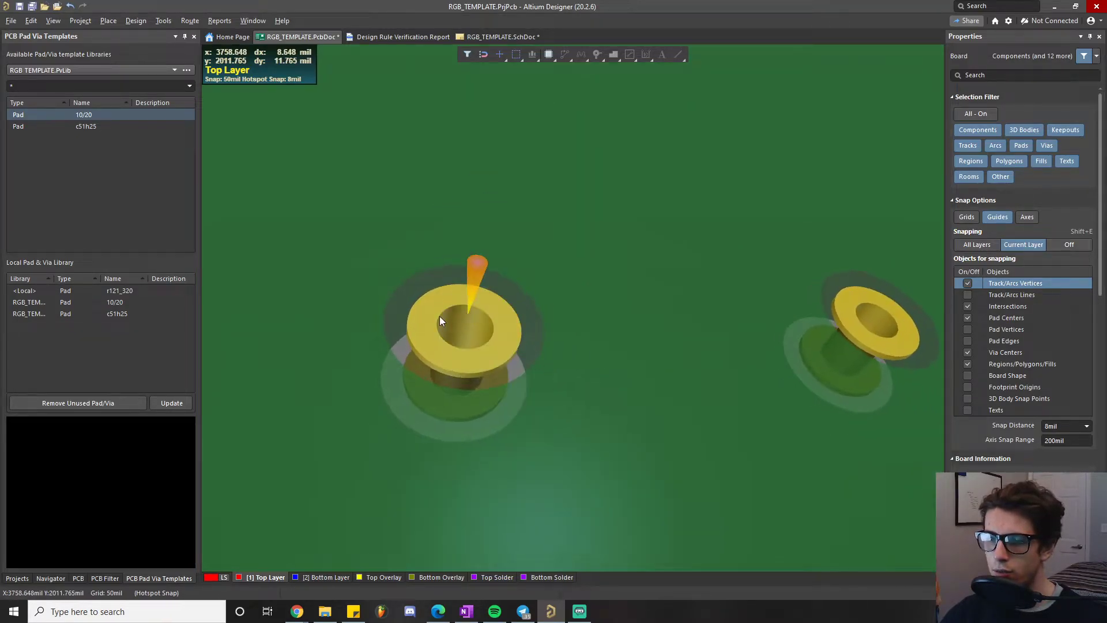
pyautogui.moveTo(472, 415)
pyautogui.keyDown('shift'); pyautogui.mouseDown(button='right')
pyautogui.moveTo(519, 321)
pyautogui.moveTo(465, 396)
pyautogui.moveTo(558, 450)
pyautogui.moveTo(533, 415)
pyautogui.moveTo(504, 424)
pyautogui.moveTo(491, 412)
pyautogui.mouseUp(button='right'); pyautogui.keyUp('shift')
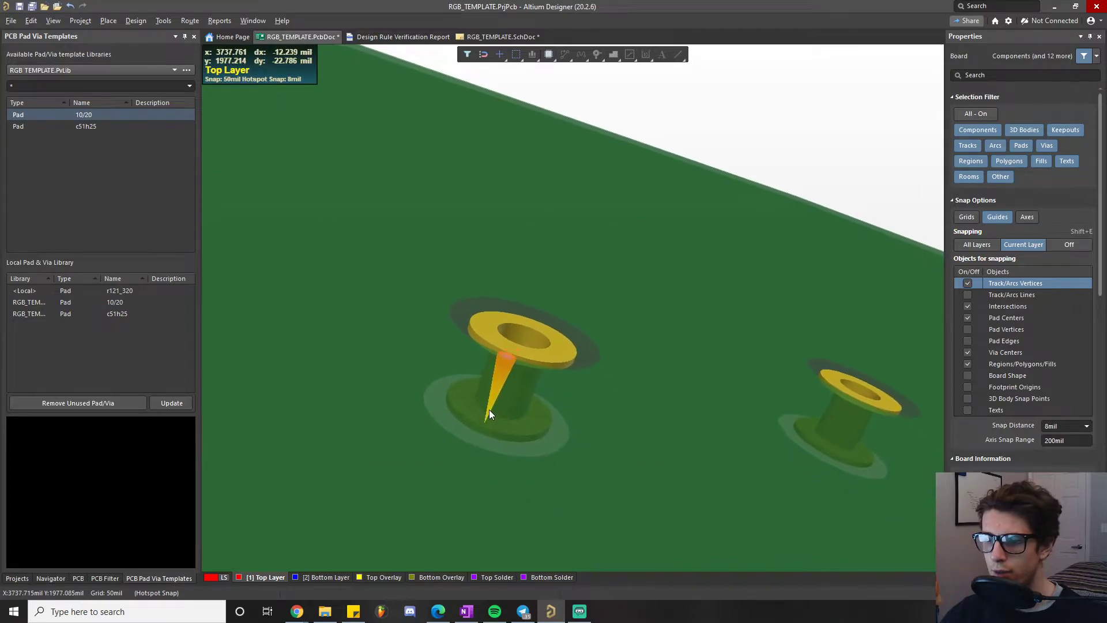
pyautogui.keyDown('ctrl'); pyautogui.scroll(-3, 491, 419); pyautogui.keyUp('ctrl')
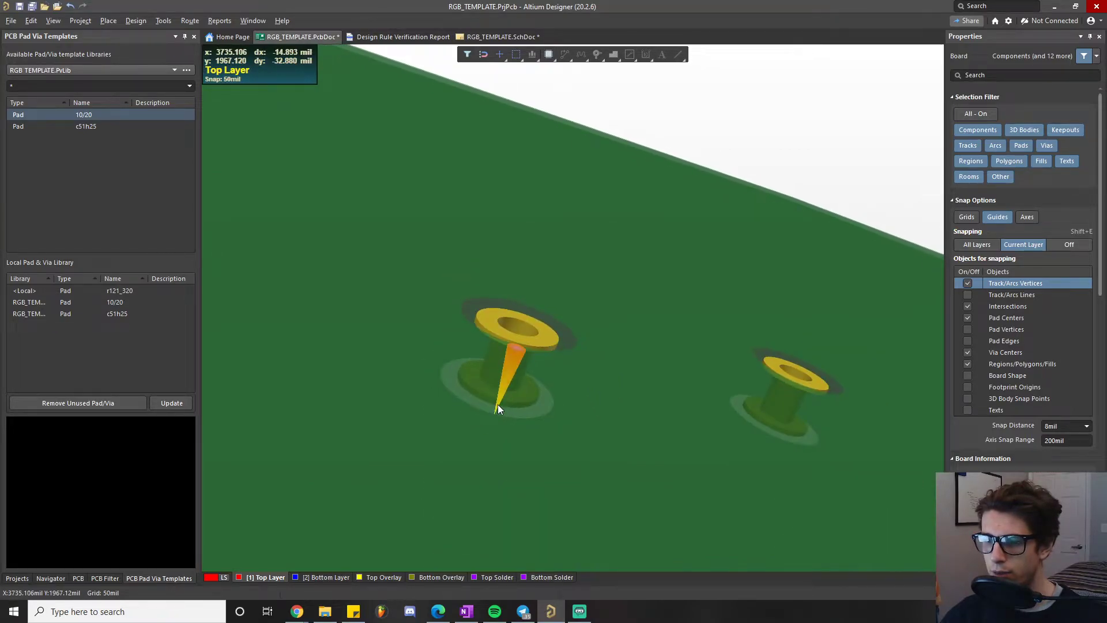
pyautogui.moveTo(539, 396); pyautogui.dragTo(581, 458, button='right')
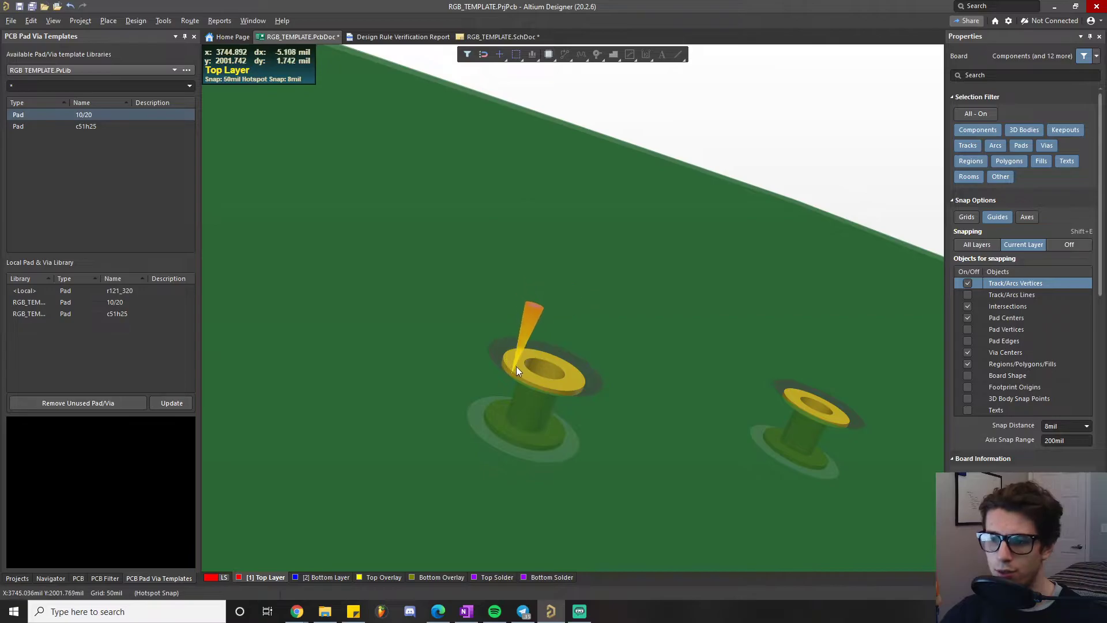
pyautogui.keyDown('shift'); pyautogui.moveTo(548, 378); pyautogui.dragTo(409, 588, button='right'); pyautogui.keyUp('shift')
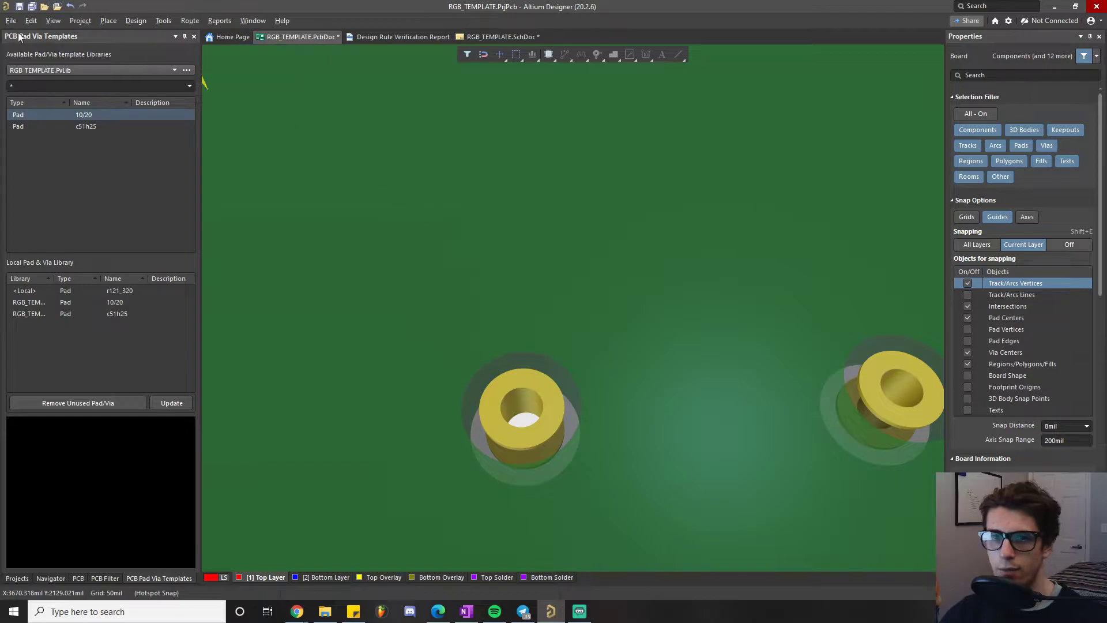
# - Return the board to 2D Layout Mode with the two pads in view
pyautogui.click(54, 22)
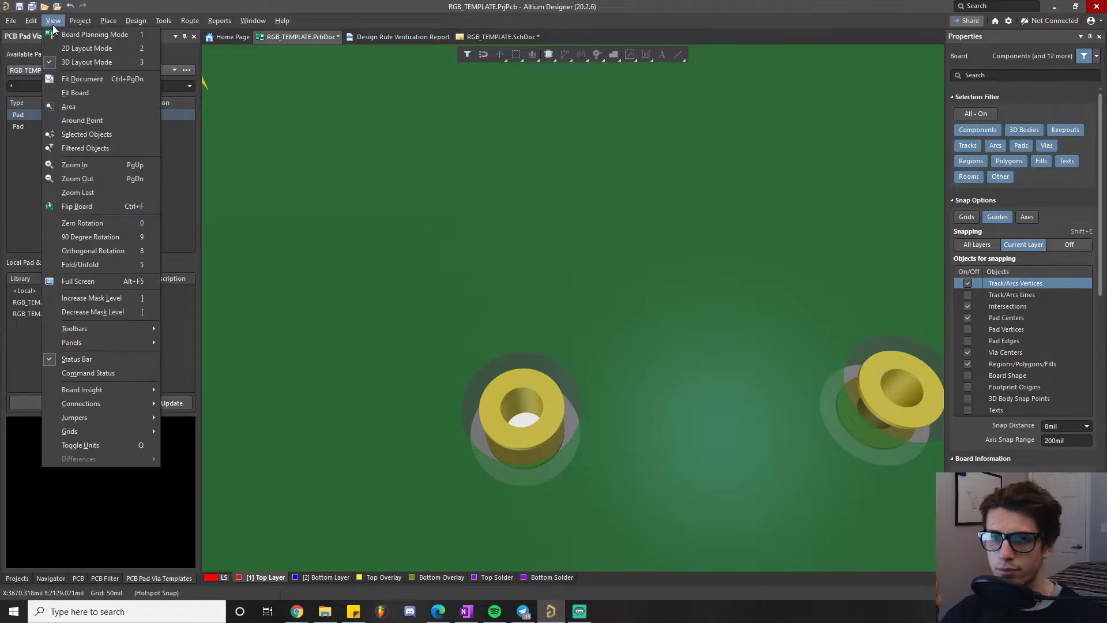
pyautogui.click(88, 48)
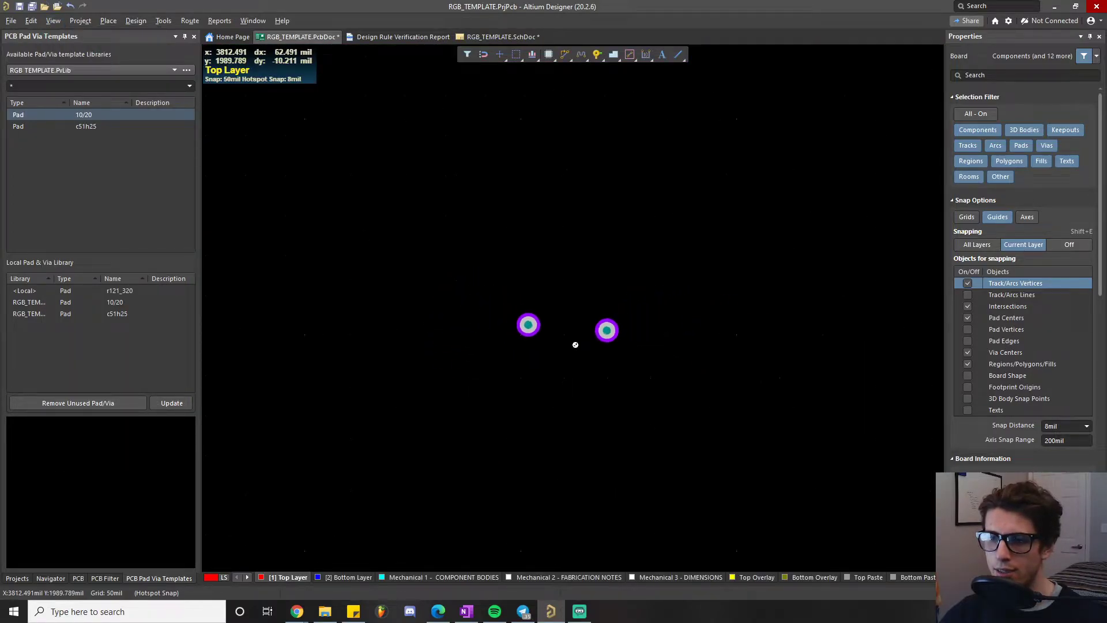
pyautogui.keyDown('ctrl'); pyautogui.scroll(-3, 565, 380); pyautogui.keyUp('ctrl')
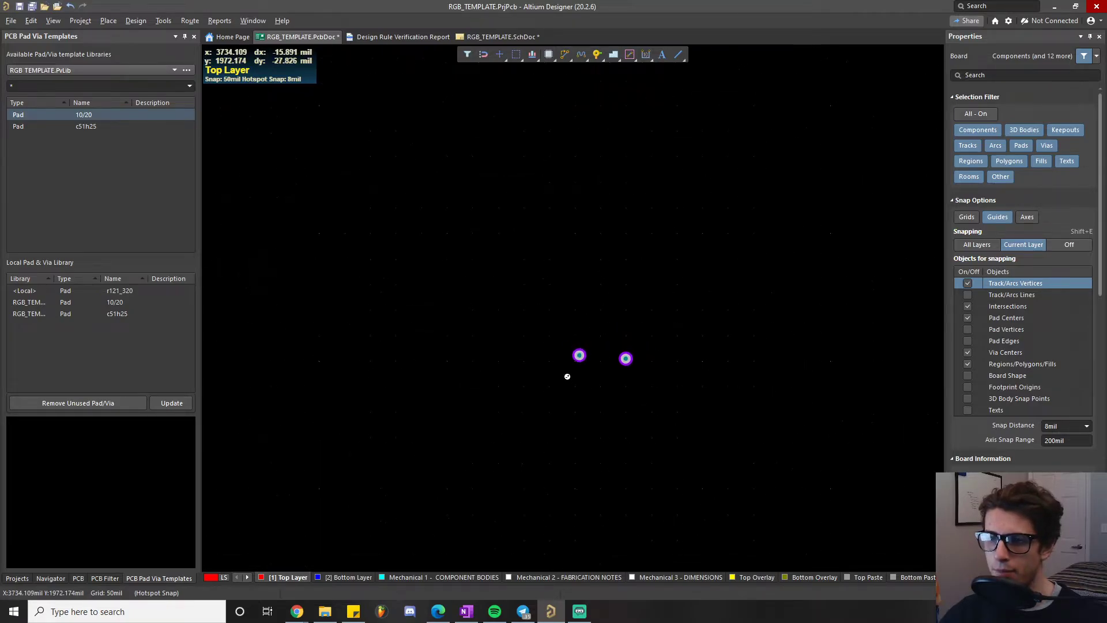
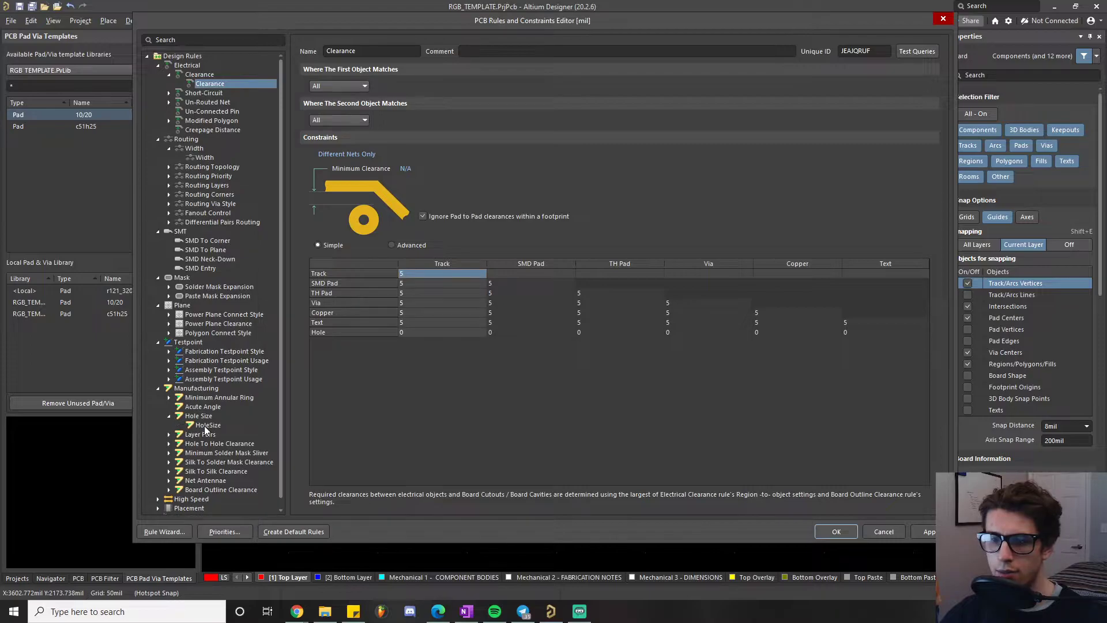
# - Compare the Manufacturing HoleSize rule with the drill diameter and finished hole size rows on the Proto Express capabilities page in Chrome
pyautogui.click(206, 427)
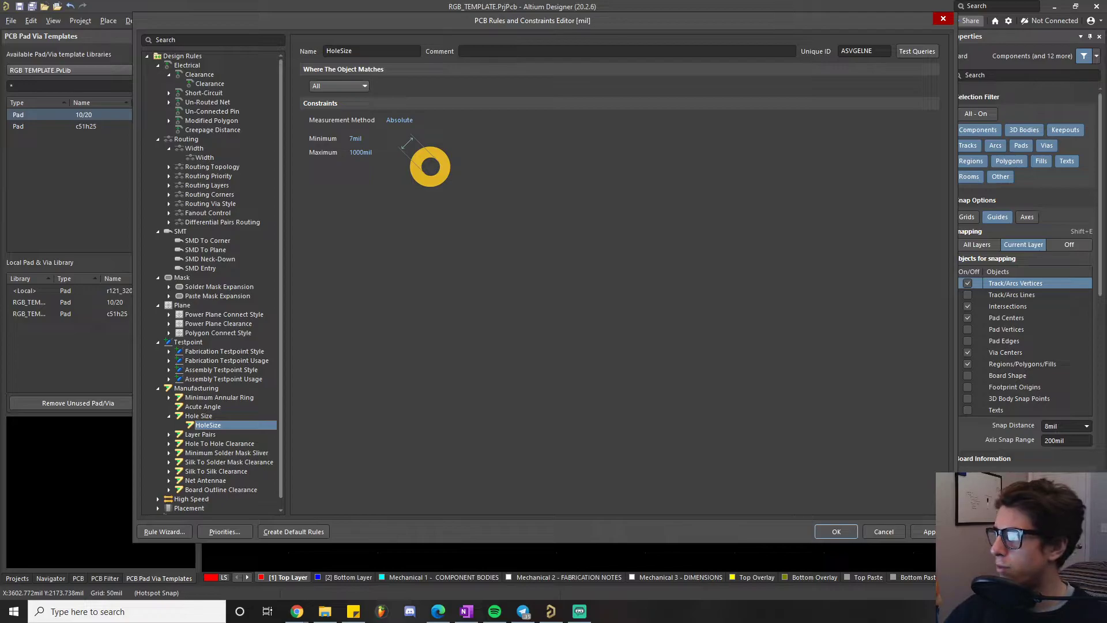
pyautogui.moveTo(297, 610)
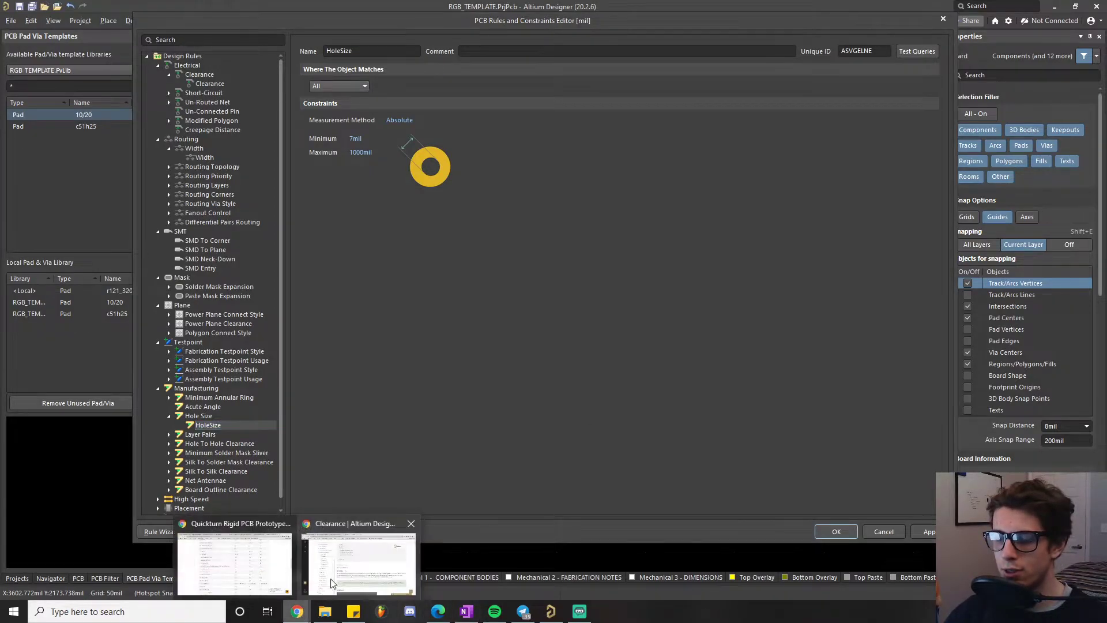
pyautogui.click(249, 568)
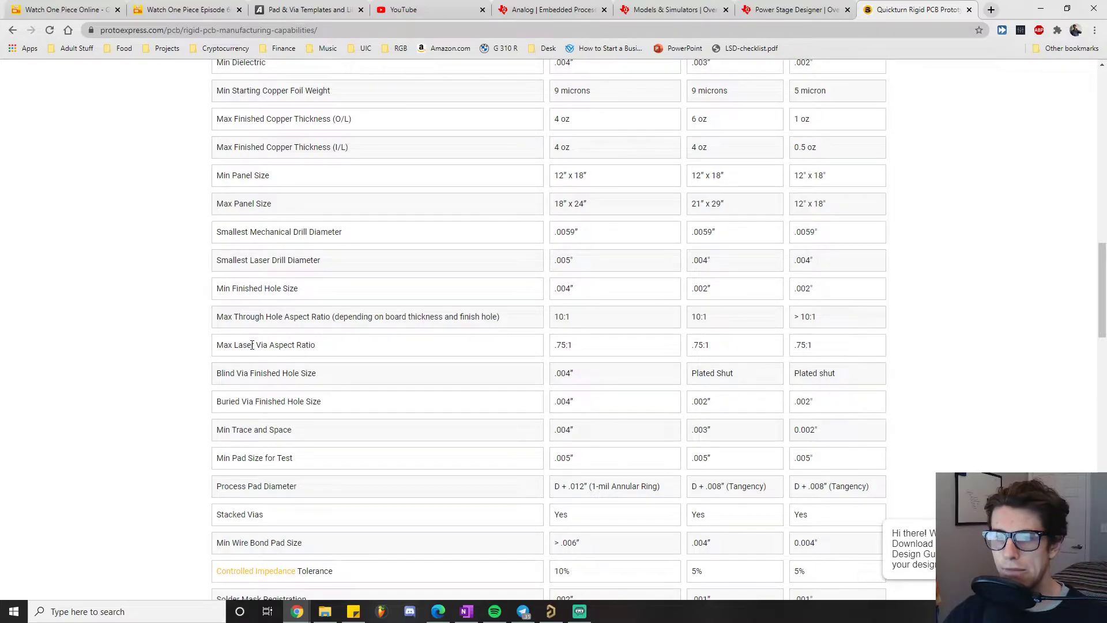
pyautogui.scroll(1, 251, 340)
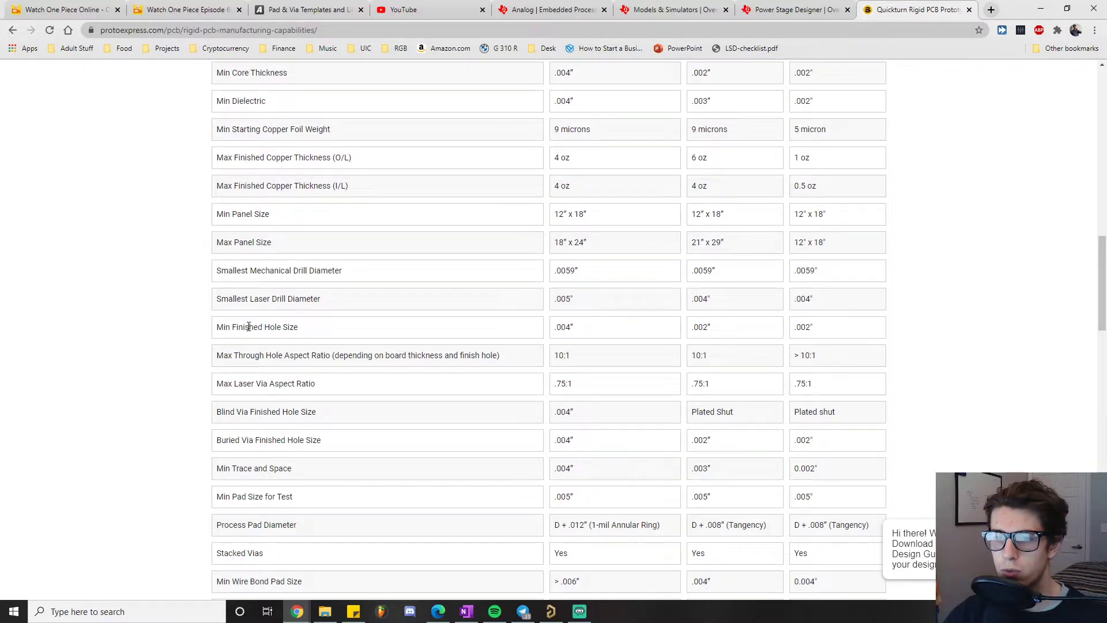
pyautogui.scroll(1, 254, 323)
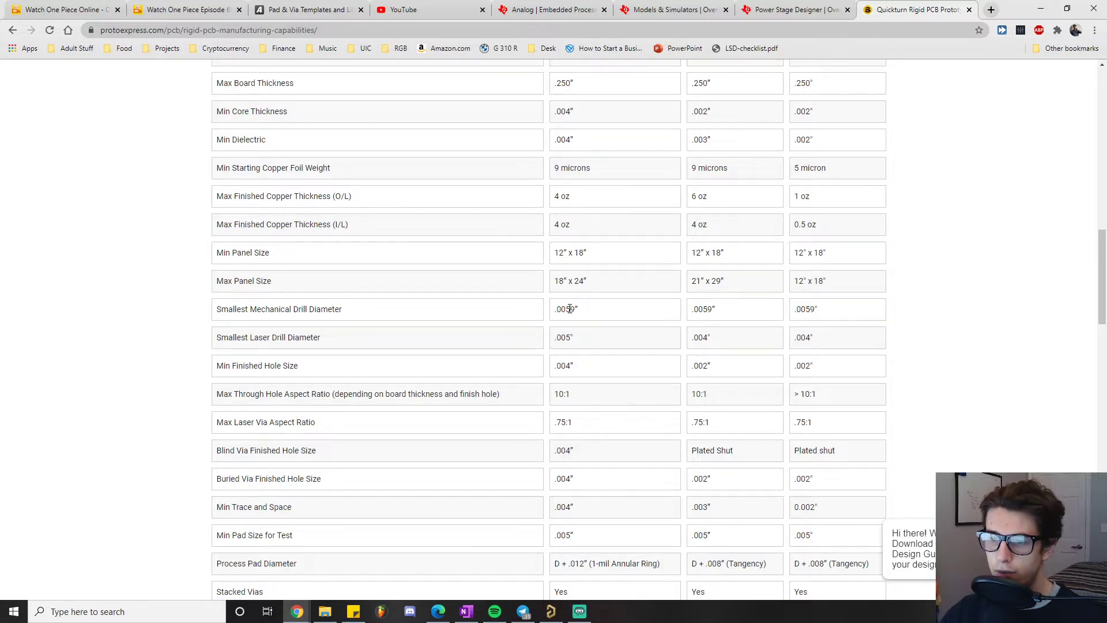
# - Switch back to Altium, apply the HoleSize rule and close the rules editor, accepting its settings
pyautogui.click(551, 611)
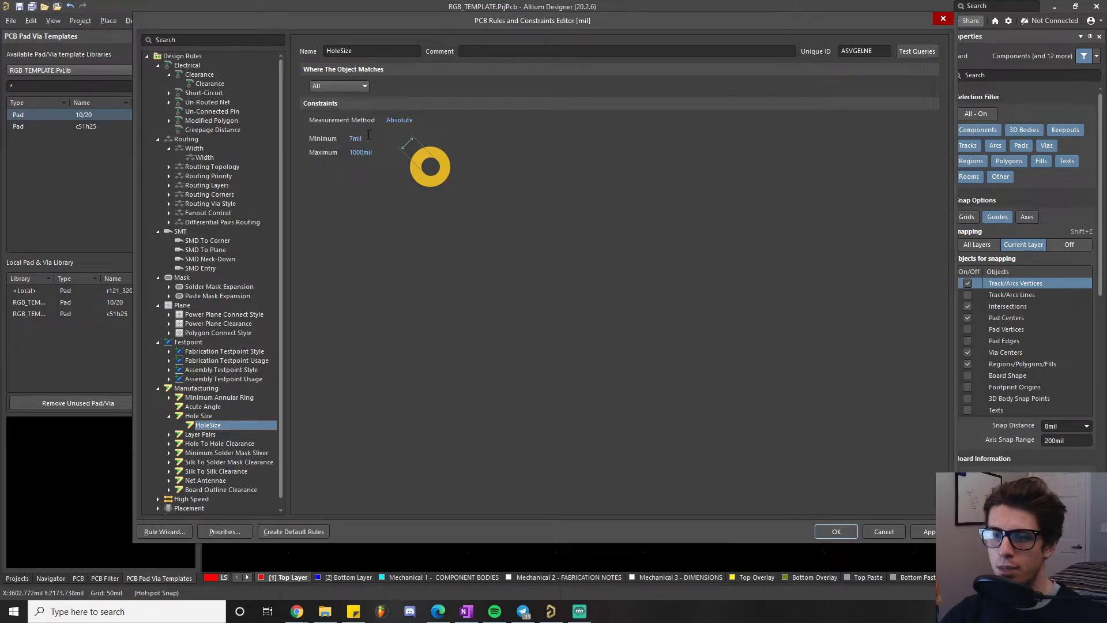
pyautogui.click(926, 533)
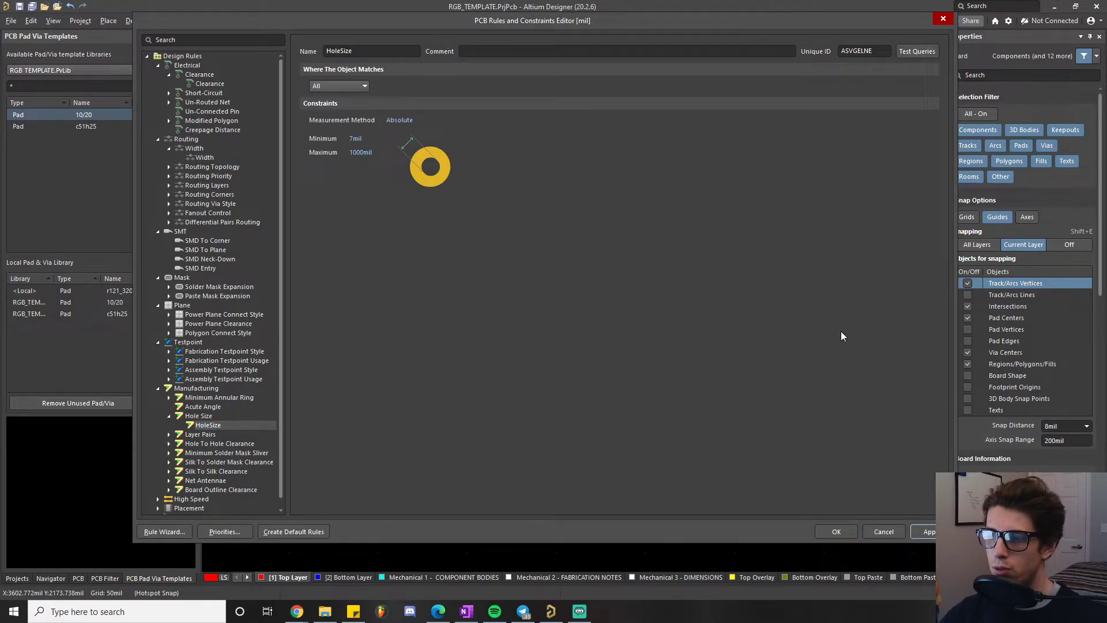
pyautogui.click(836, 531)
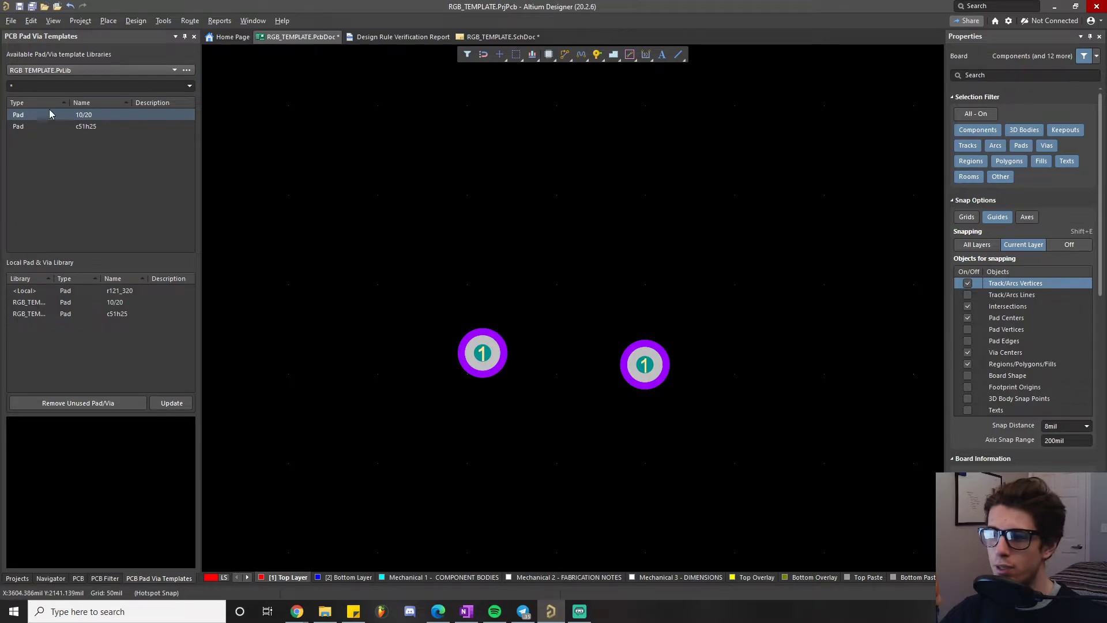
# - Select the left 10/20 pad again and check its hole size, pad diameter and template in the properties
pyautogui.click(477, 346)
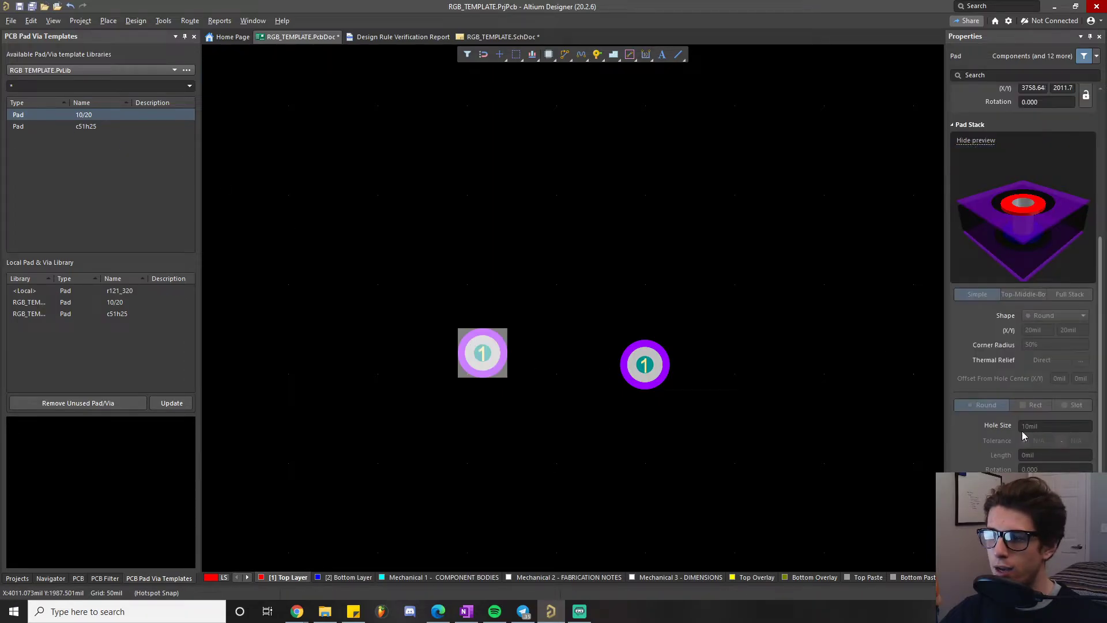
pyautogui.scroll(-2, 976, 458)
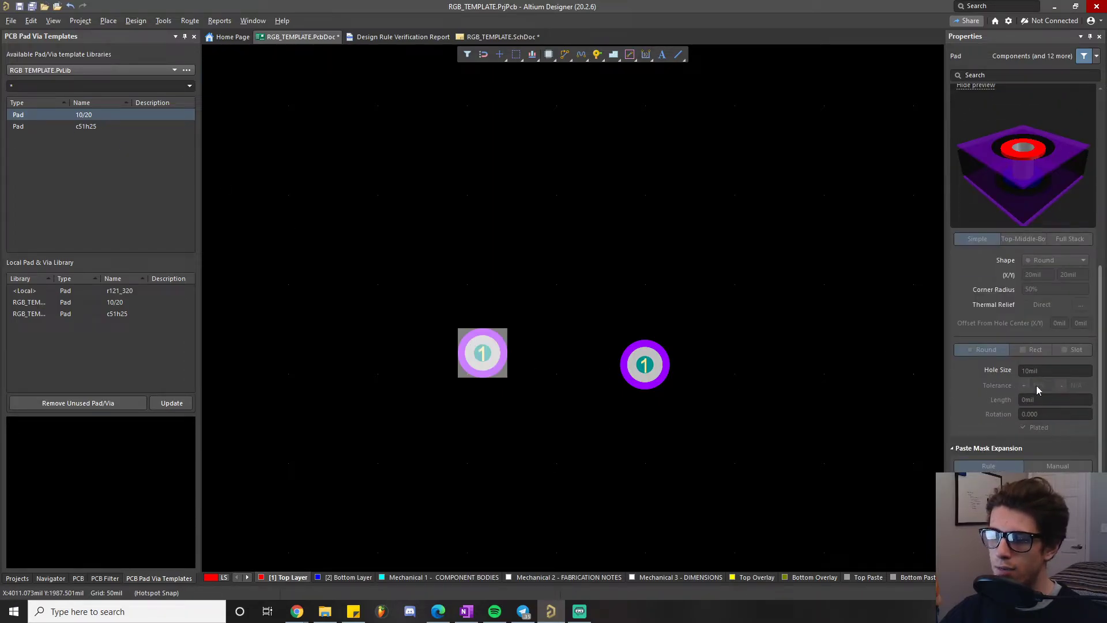
pyautogui.scroll(3, 1005, 406)
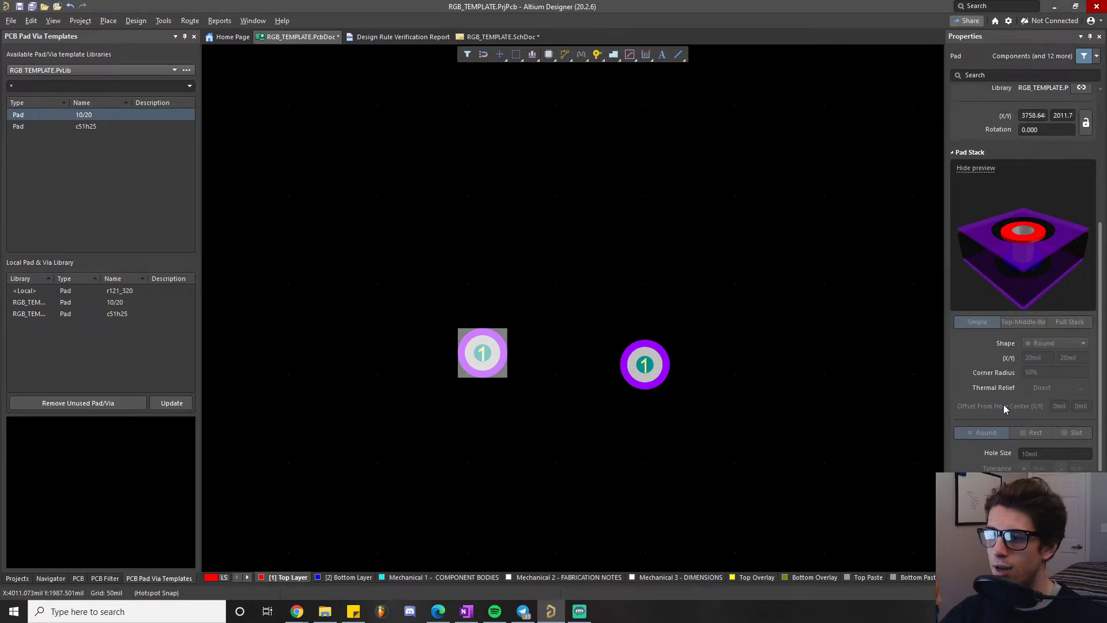
pyautogui.scroll(2, 1004, 408)
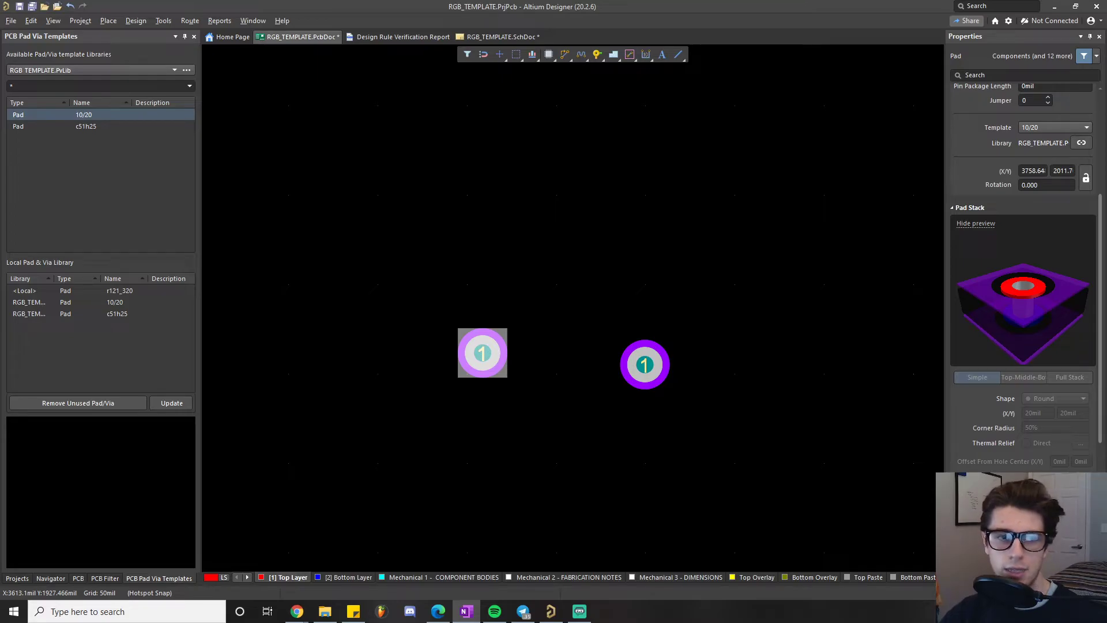
# - Switch to OneNote, maximize it and read the drill, annular ring and via specification entries in the DFM Notes
pyautogui.click(466, 611)
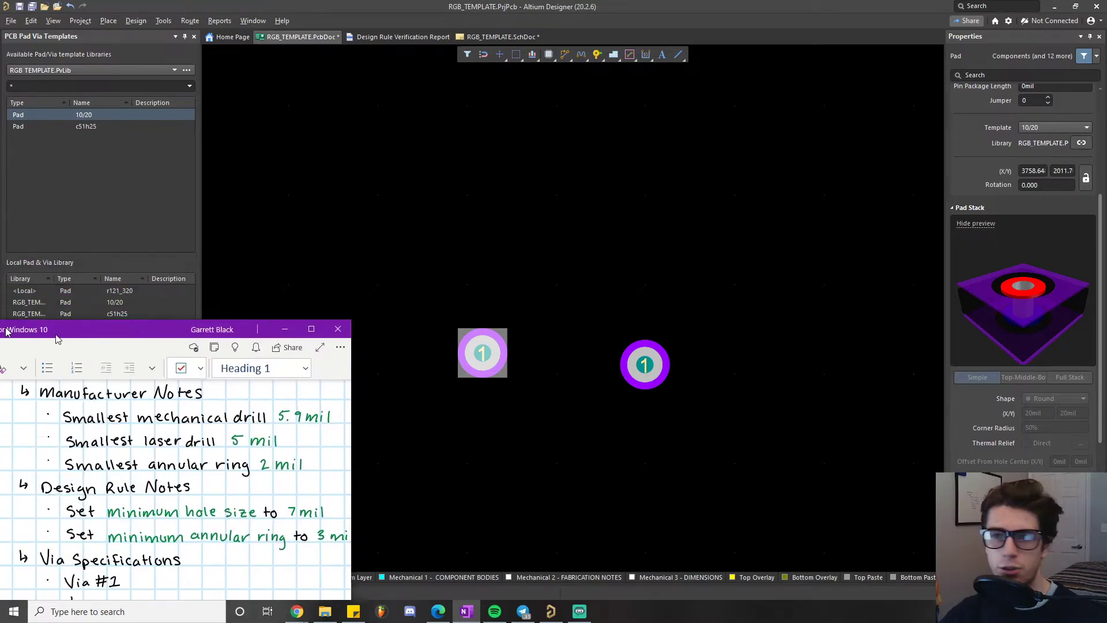
pyautogui.moveTo(20, 322); pyautogui.dragTo(652, 4)
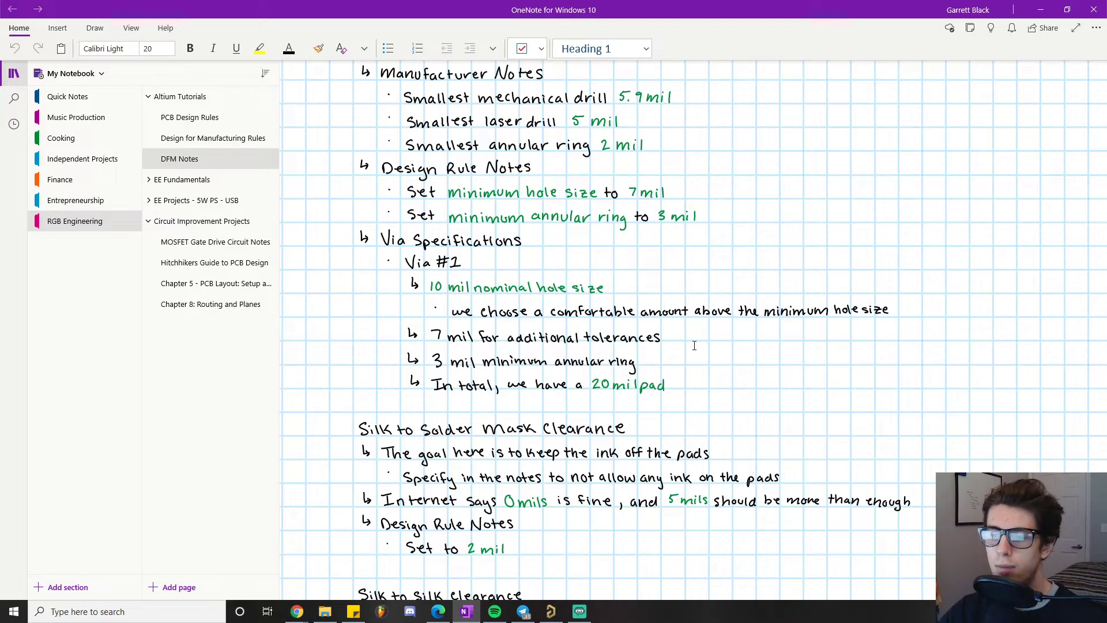
# - Switch to Edge, bring up The Hitchhiker's Guide to PCB Design and open Chapter 2, DFM, from its table of contents
pyautogui.click(437, 614)
pyautogui.click(581, 8)
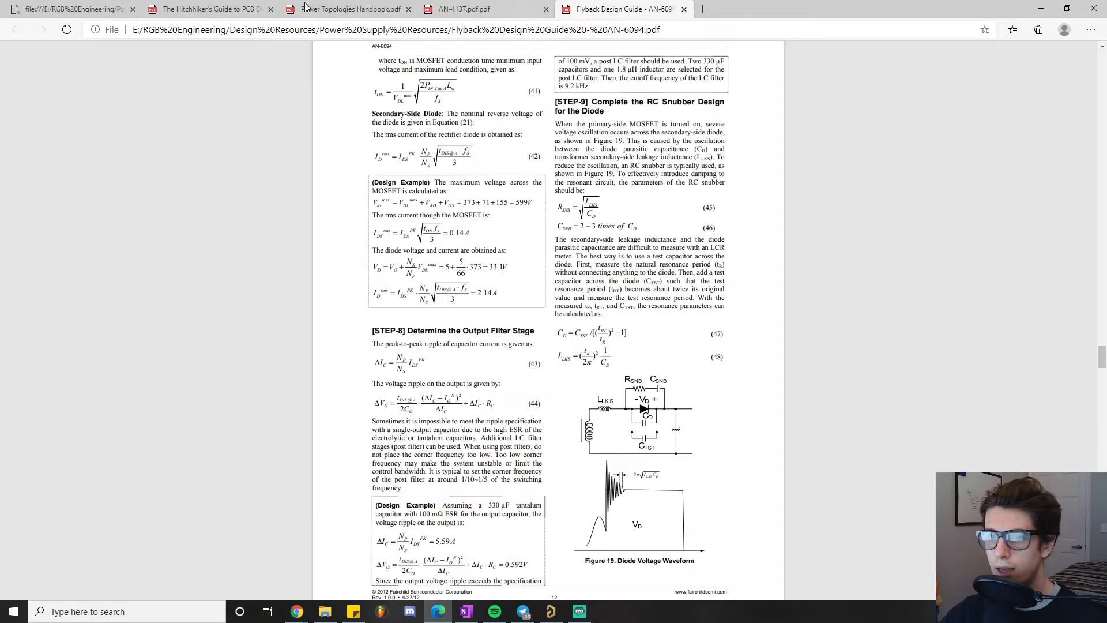
pyautogui.click(208, 8)
pyautogui.scroll(-5, 337, 283)
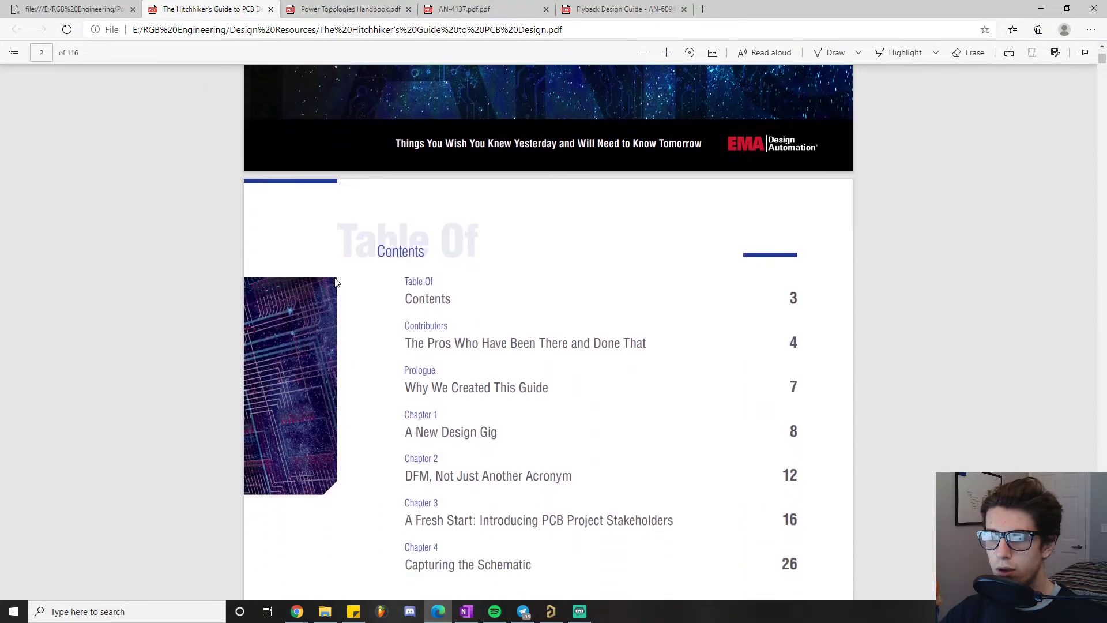
pyautogui.scroll(-3, 337, 283)
pyautogui.scroll(-4, 452, 218)
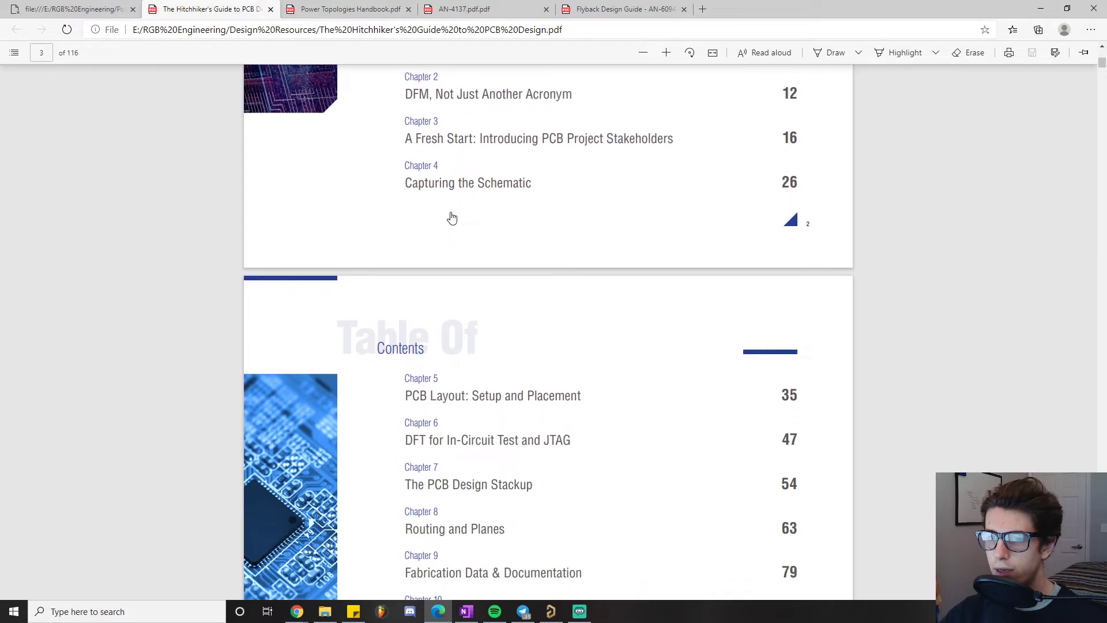
pyautogui.click(517, 98)
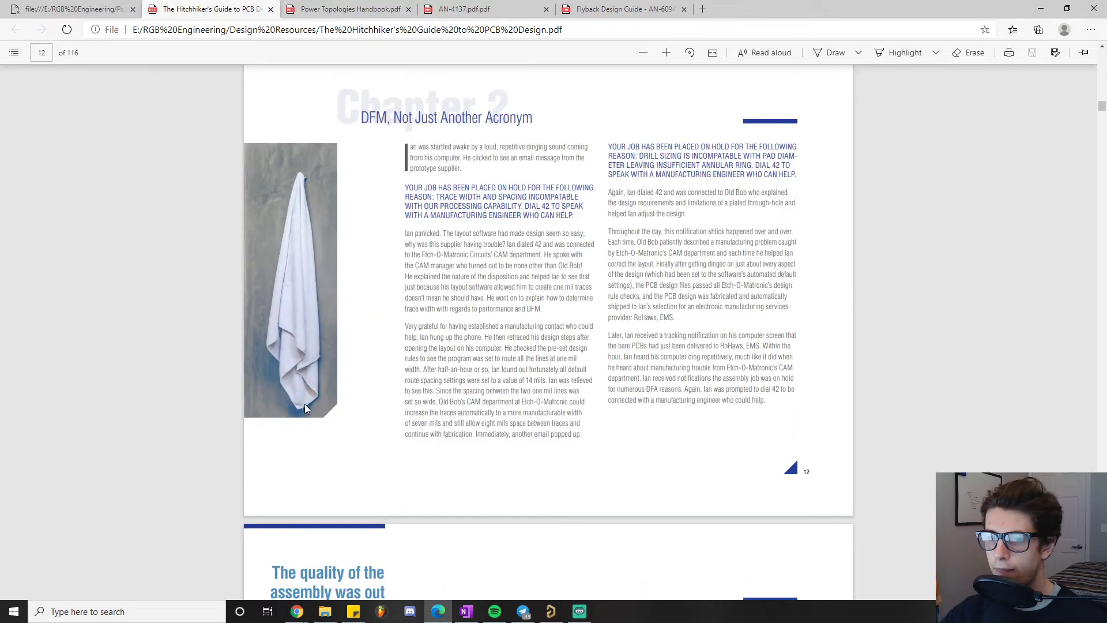
# - Skim the guide from Chapter 2 on DFM through the stakeholder pages to Chapter 4, and minimize Edge
pyautogui.scroll(-15, 305, 404)
pyautogui.scroll(-20, 296, 400)
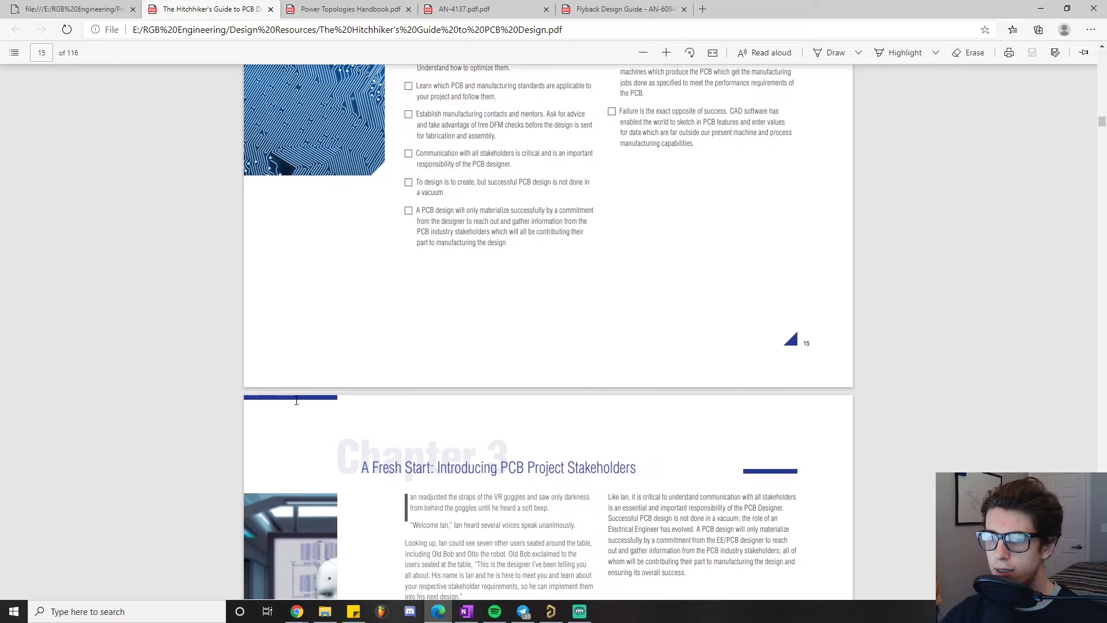
pyautogui.scroll(-20, 297, 400)
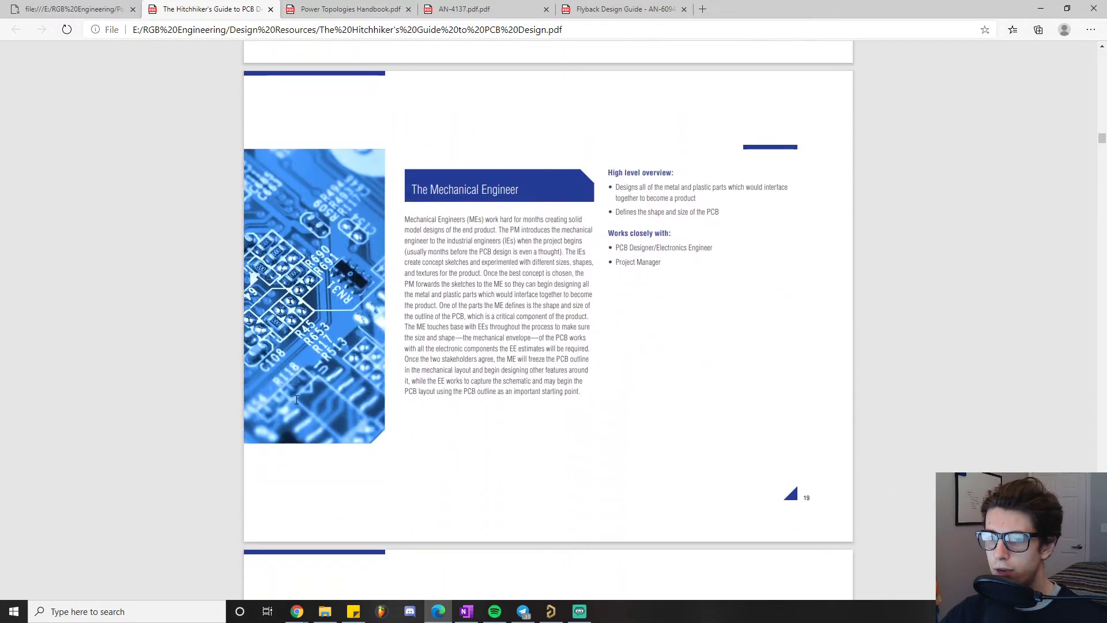
pyautogui.scroll(20, 297, 406)
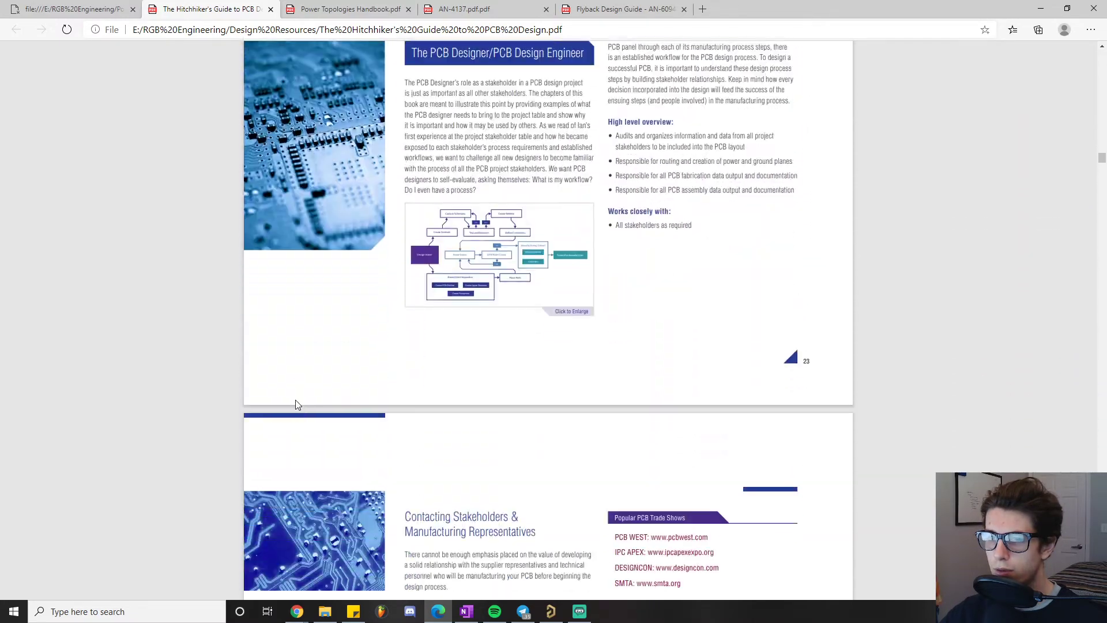
pyautogui.scroll(-20, 297, 406)
pyautogui.scroll(-20, 295, 405)
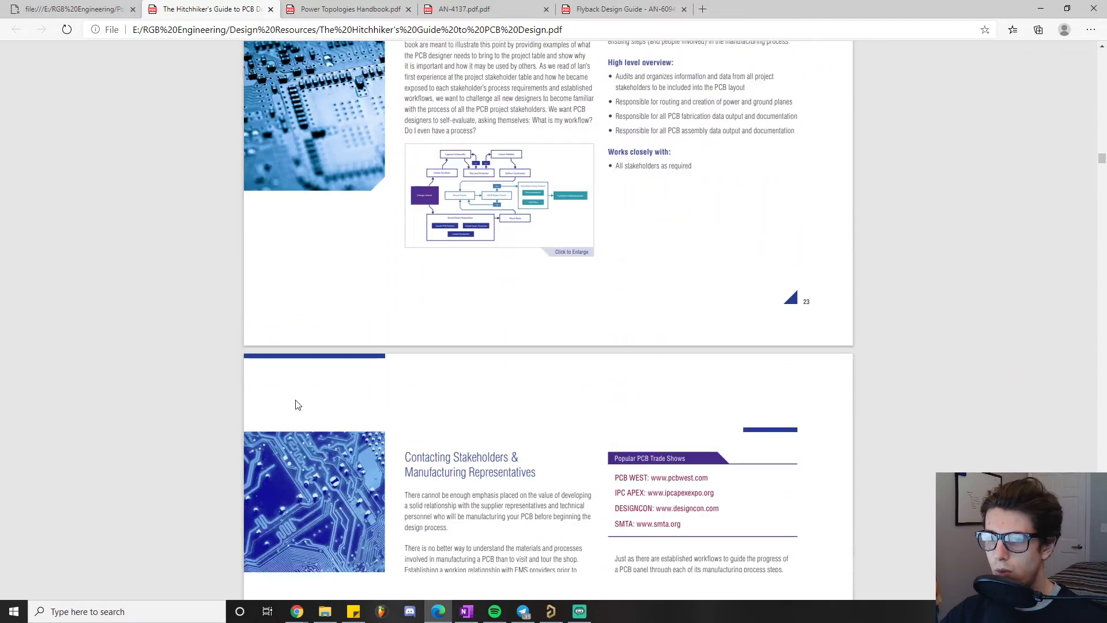
pyautogui.scroll(-6, 295, 405)
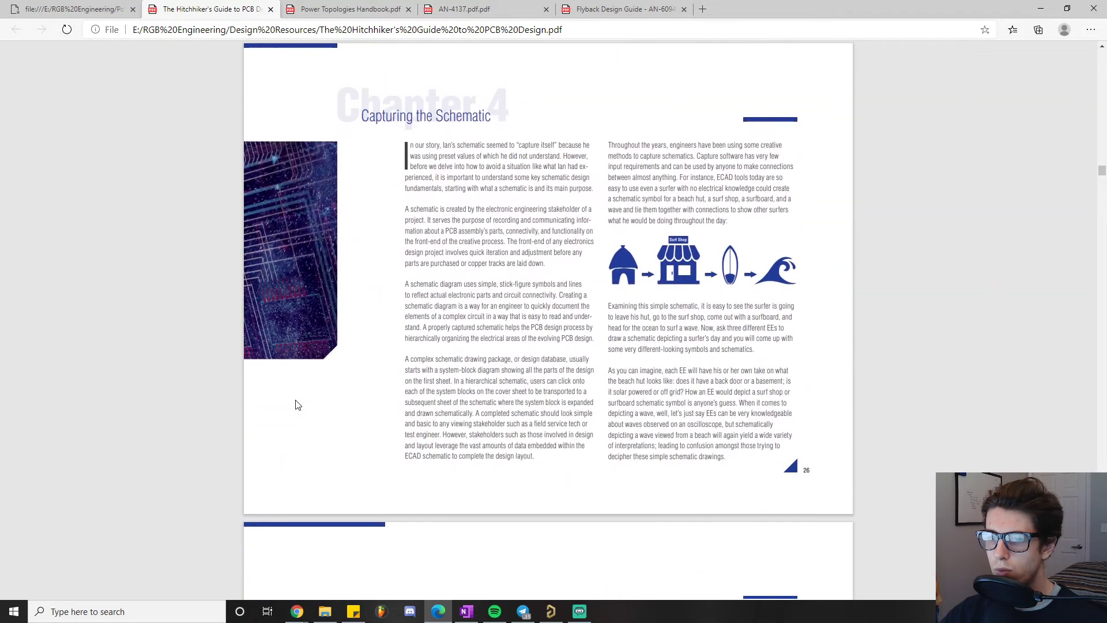
pyautogui.click(1041, 8)
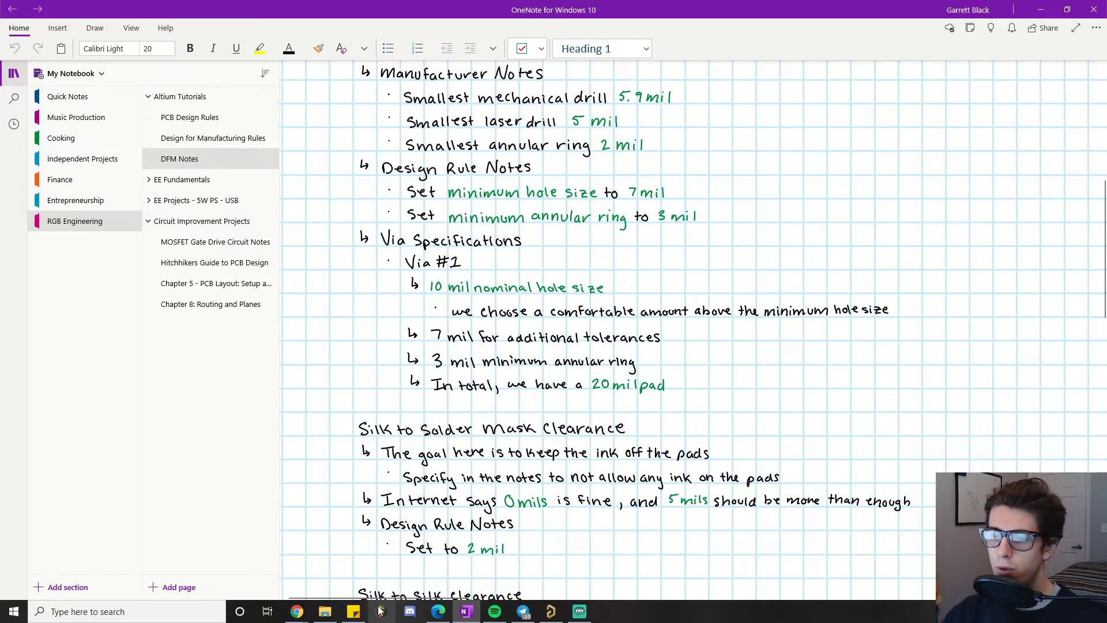
# - Switch to the Proto Express capabilities page in Chrome and look through the PCB Attributes table for annular ring limits
pyautogui.moveTo(297, 611)
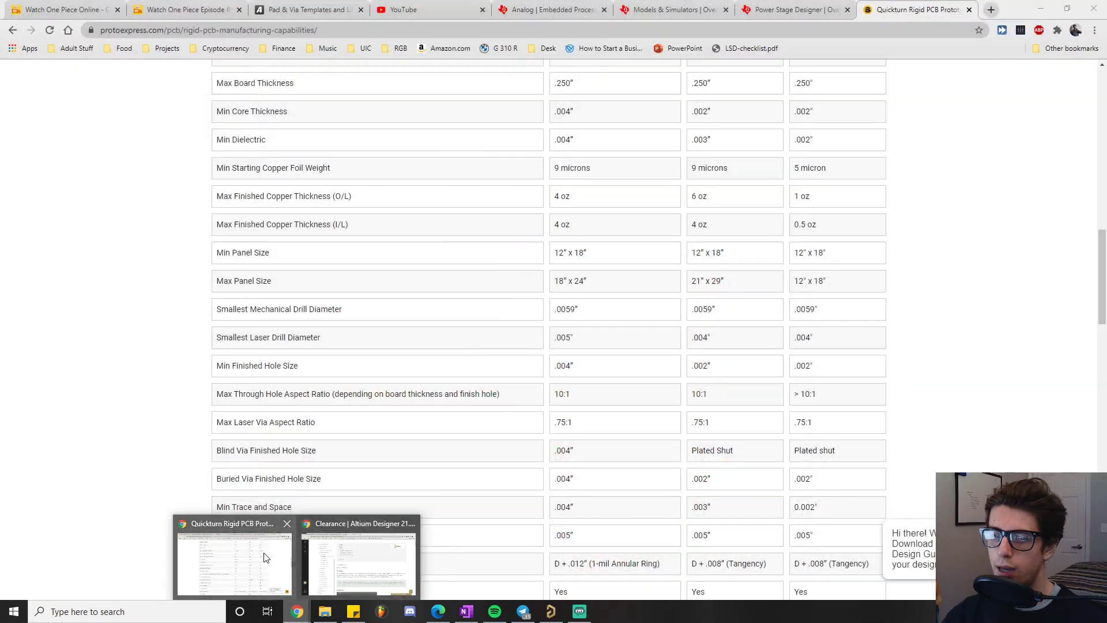
pyautogui.click(262, 556)
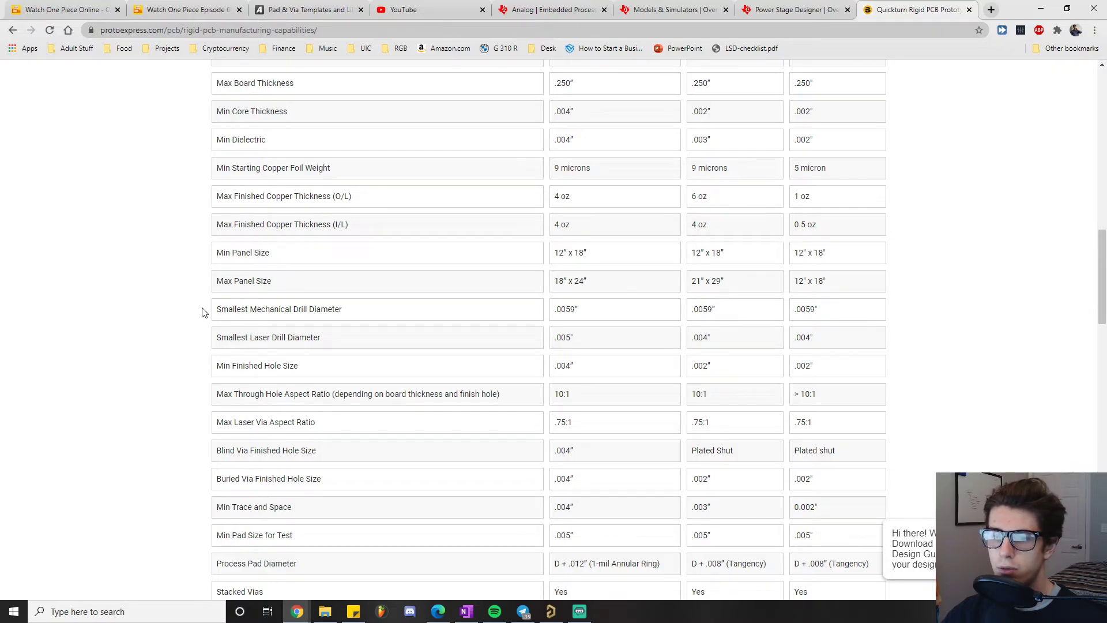
pyautogui.scroll(1, 213, 271)
pyautogui.scroll(3, 213, 272)
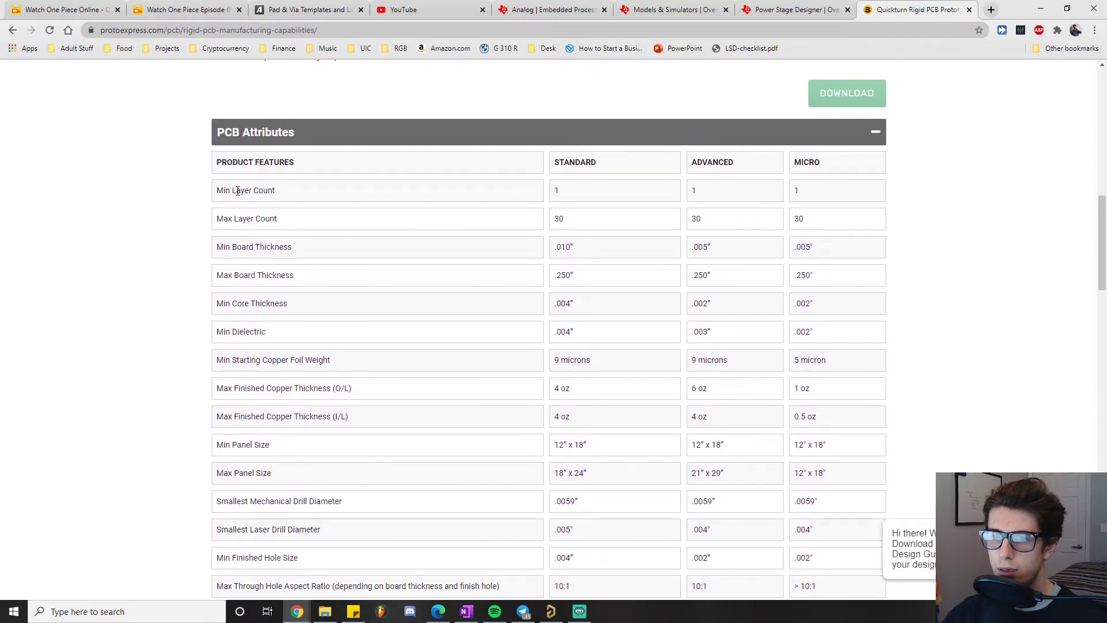
pyautogui.scroll(-4, 248, 346)
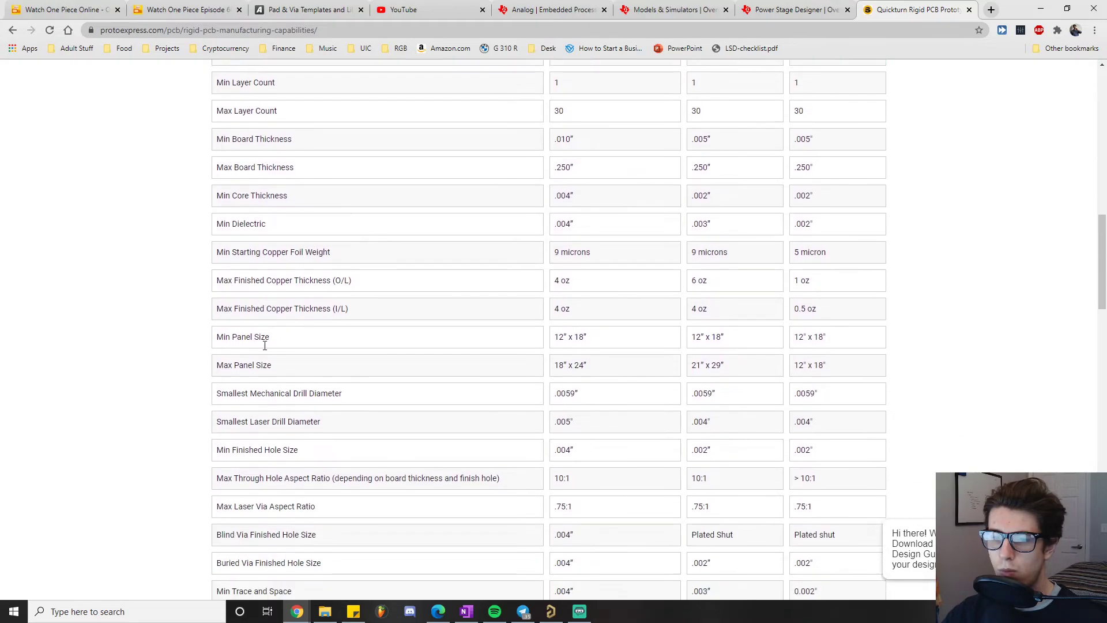
pyautogui.scroll(-1, 289, 300)
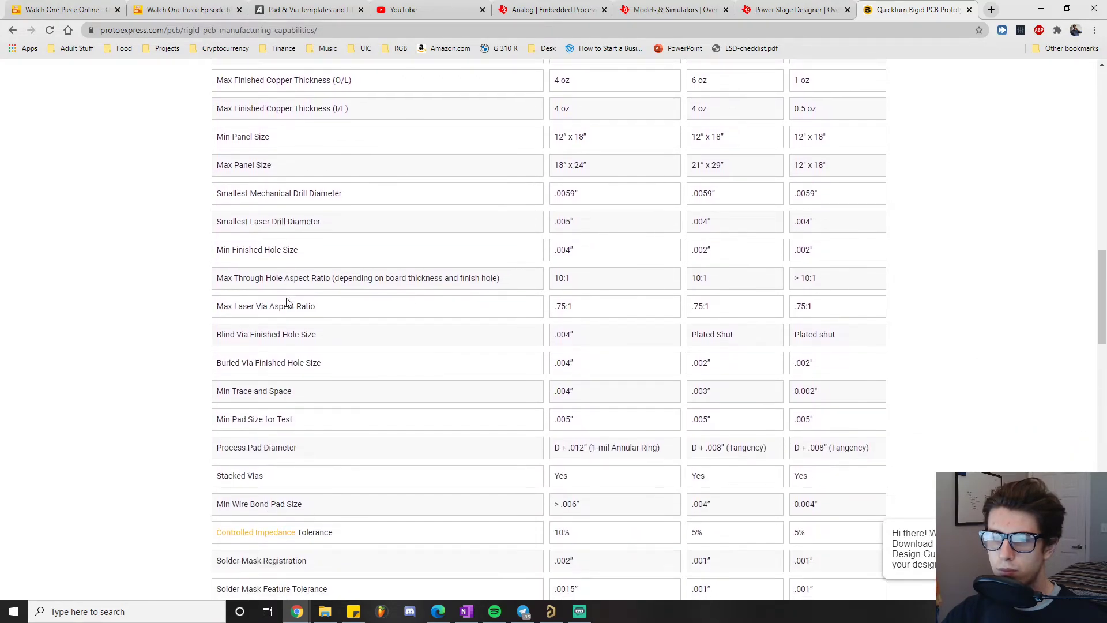
pyautogui.scroll(-1, 284, 374)
pyautogui.scroll(-3, 282, 398)
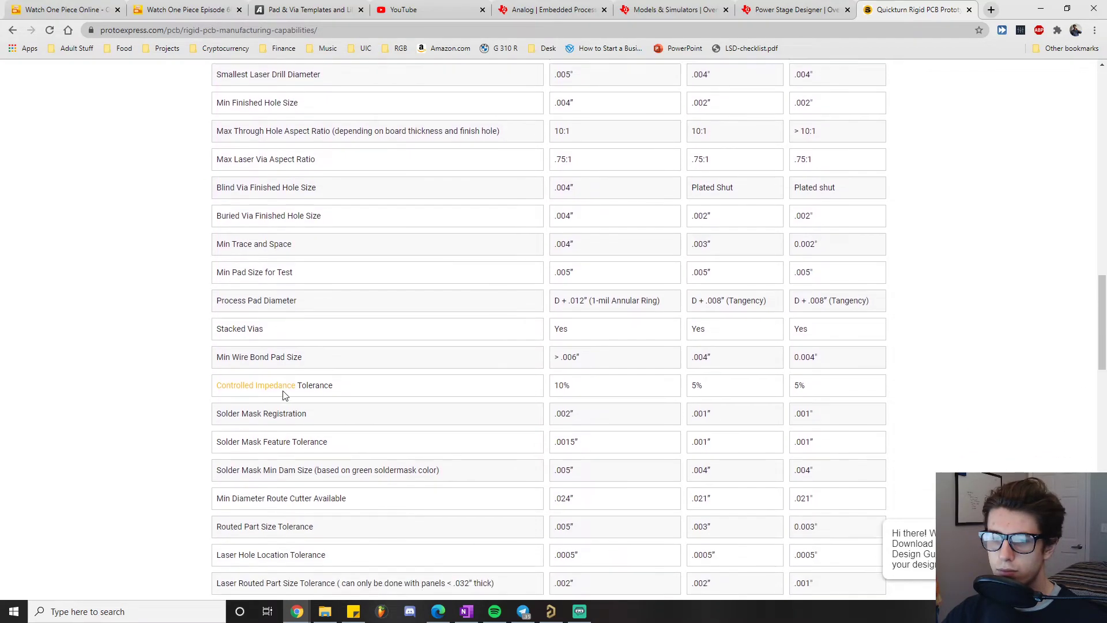
pyautogui.scroll(-1, 276, 401)
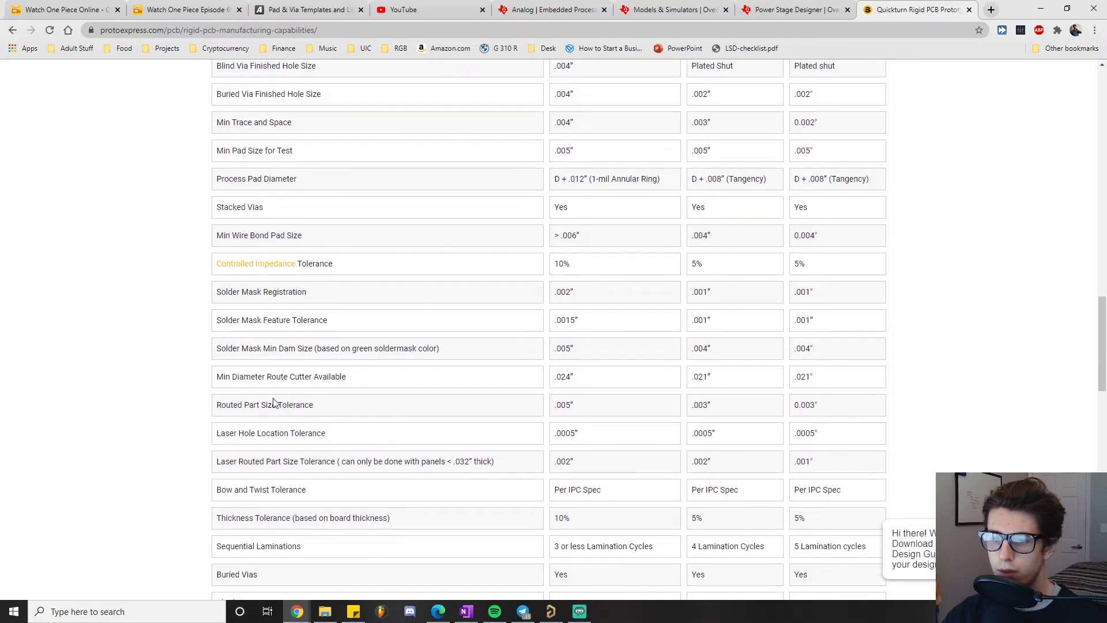
pyautogui.scroll(-1, 276, 407)
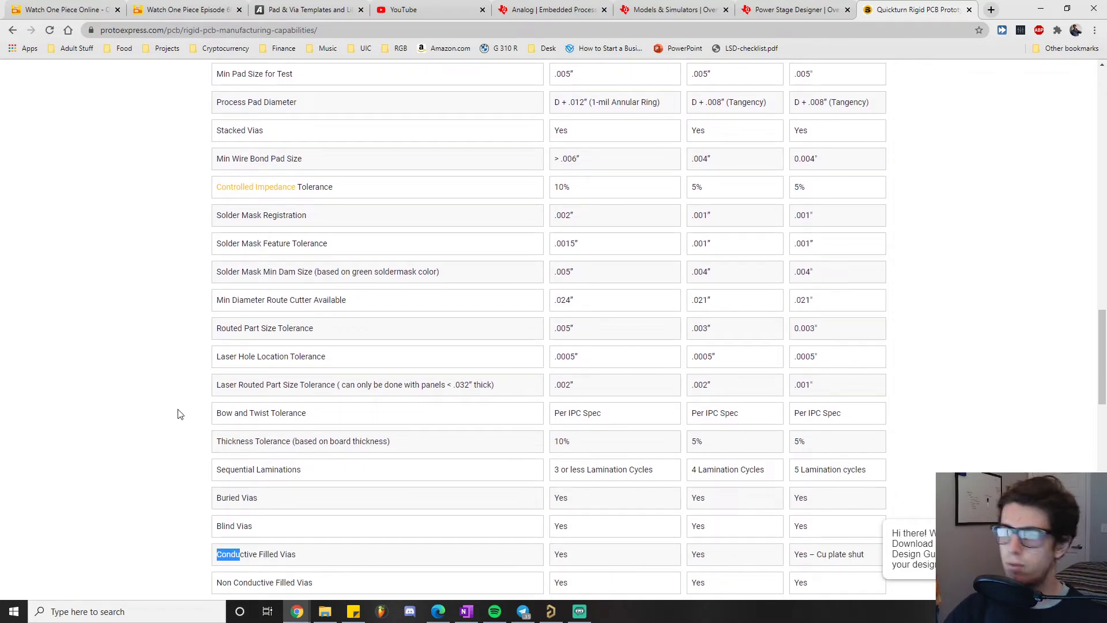
# - Search the capabilities page for "annul" and compare the Process Pad Diameter row with the drill and hole size rows
pyautogui.hotkey('ctrl', 'f')
pyautogui.write('annu')
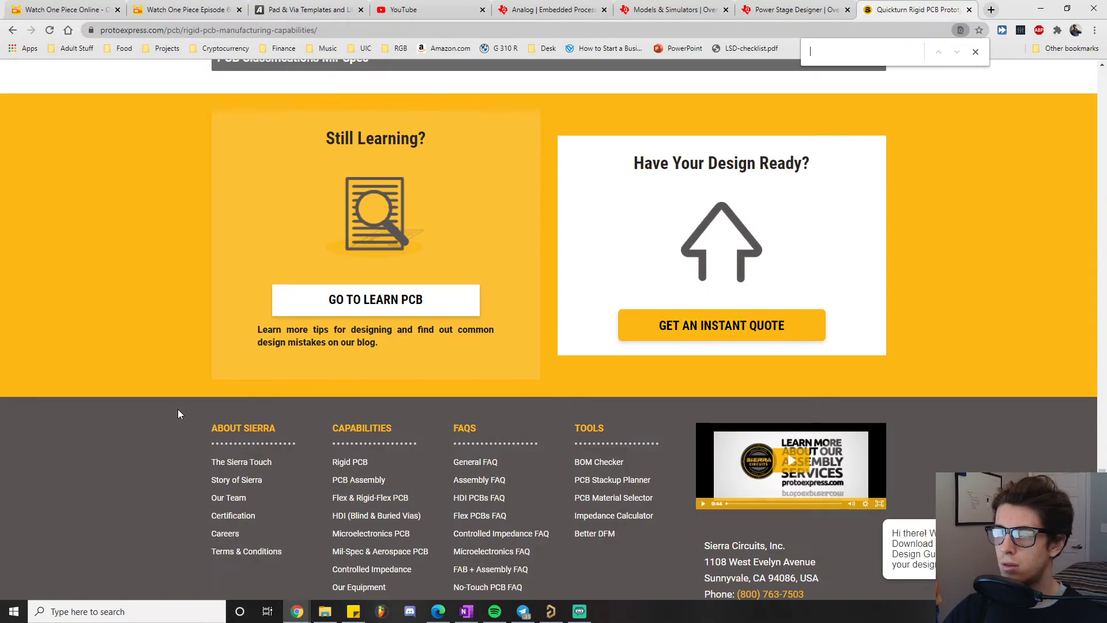
pyautogui.write('l')
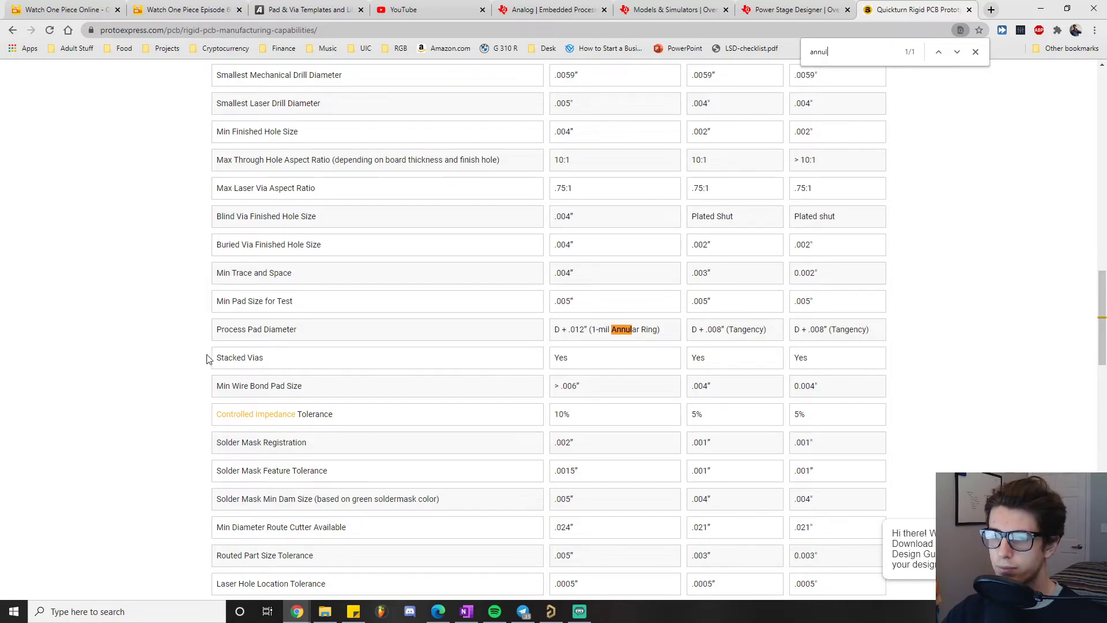
pyautogui.scroll(1, 581, 373)
pyautogui.scroll(4, 581, 372)
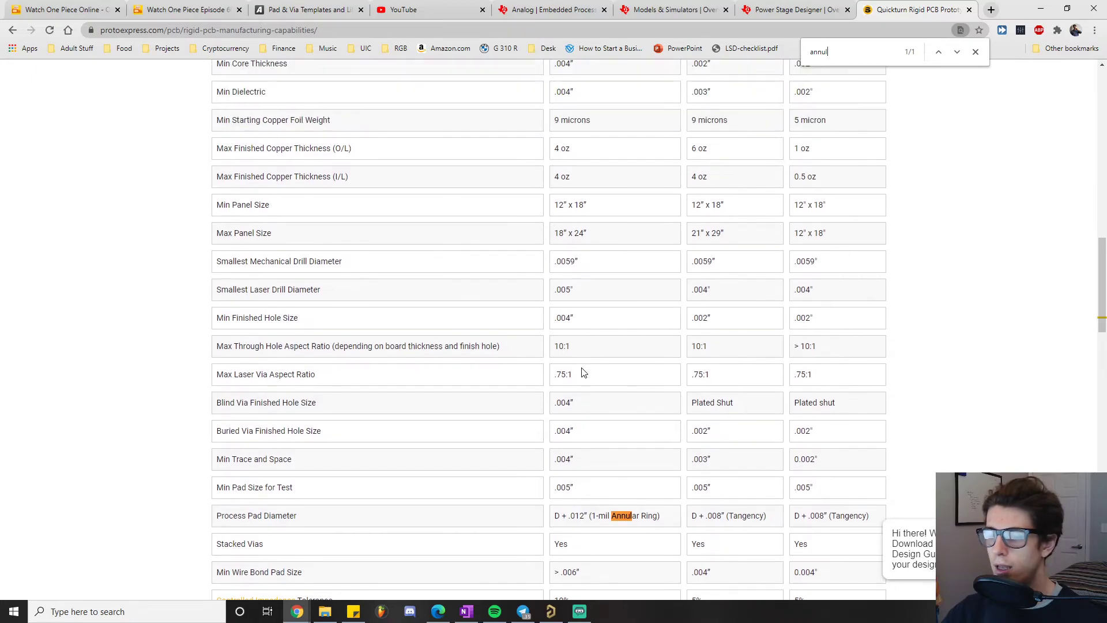
pyautogui.scroll(-1, 379, 309)
pyautogui.scroll(-1, 380, 311)
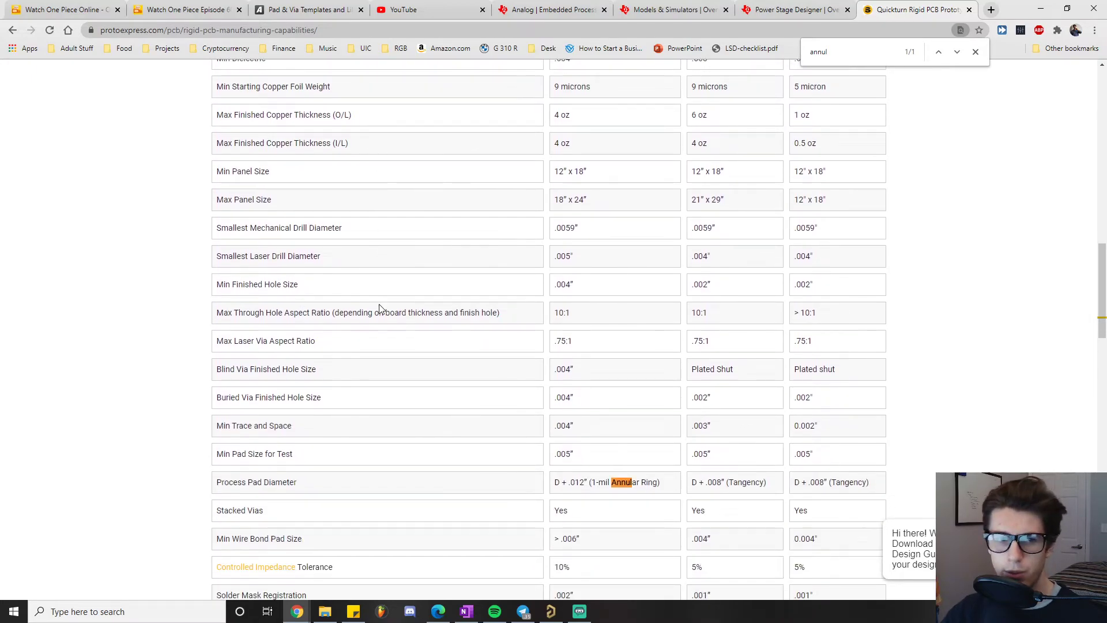
pyautogui.scroll(-1, 379, 309)
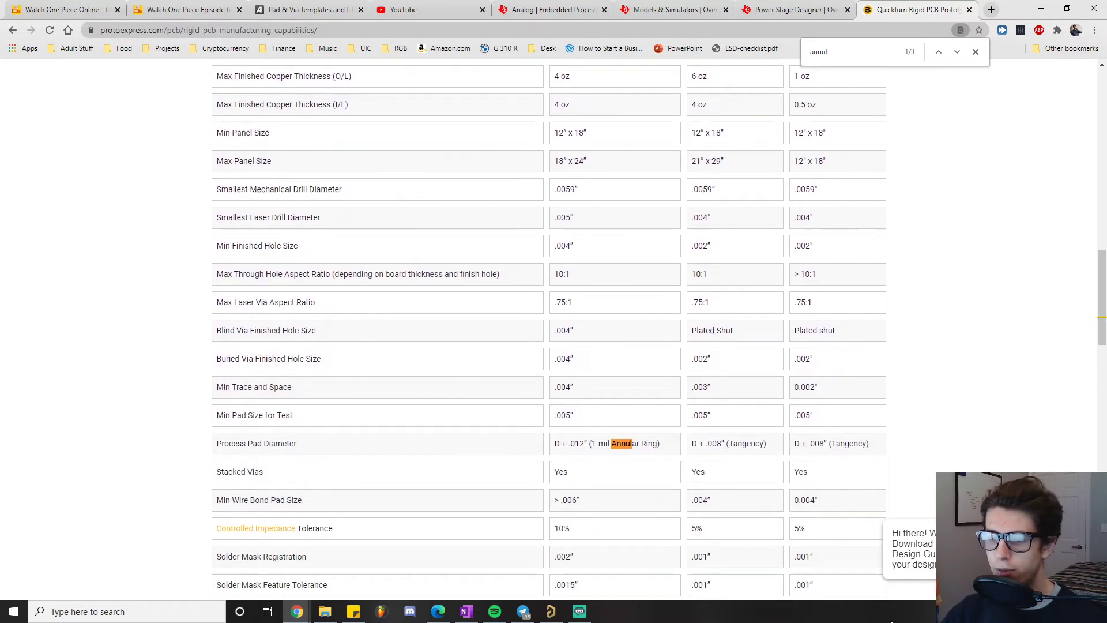
# - Switch back to Altium, reselect the left 10/20 pad to check its template and pad stack, and clear the selection
pyautogui.click(551, 611)
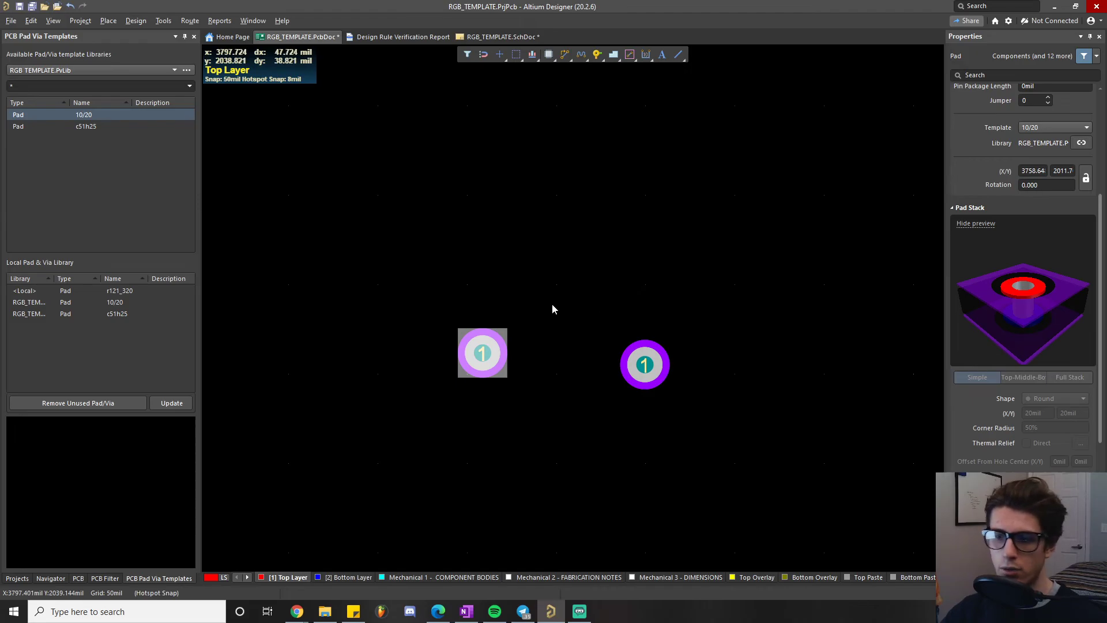
pyautogui.click(543, 260)
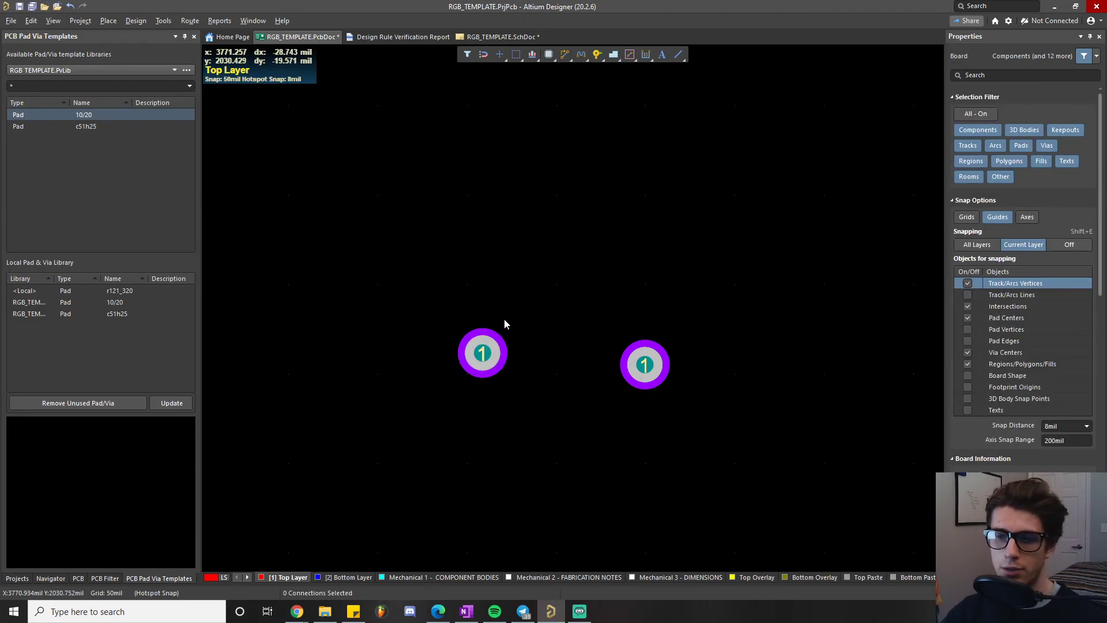
pyautogui.click(483, 353)
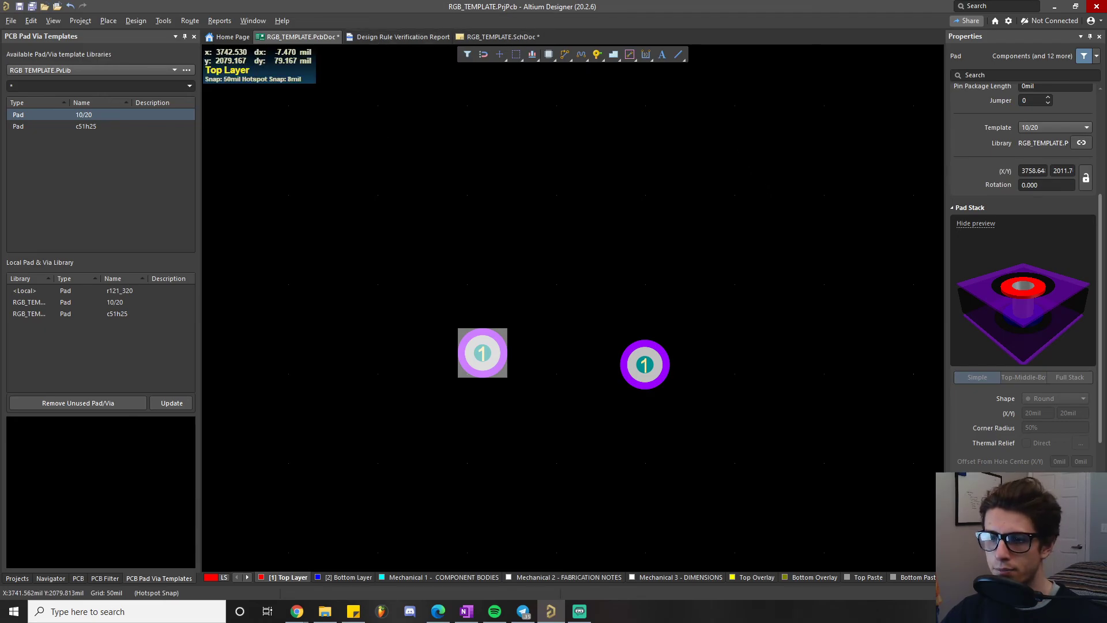
pyautogui.keyDown('ctrl'); pyautogui.scroll(-2, 447, 228); pyautogui.keyUp('ctrl')
pyautogui.moveTo(414, 192); pyautogui.dragTo(470, 297, button='right')
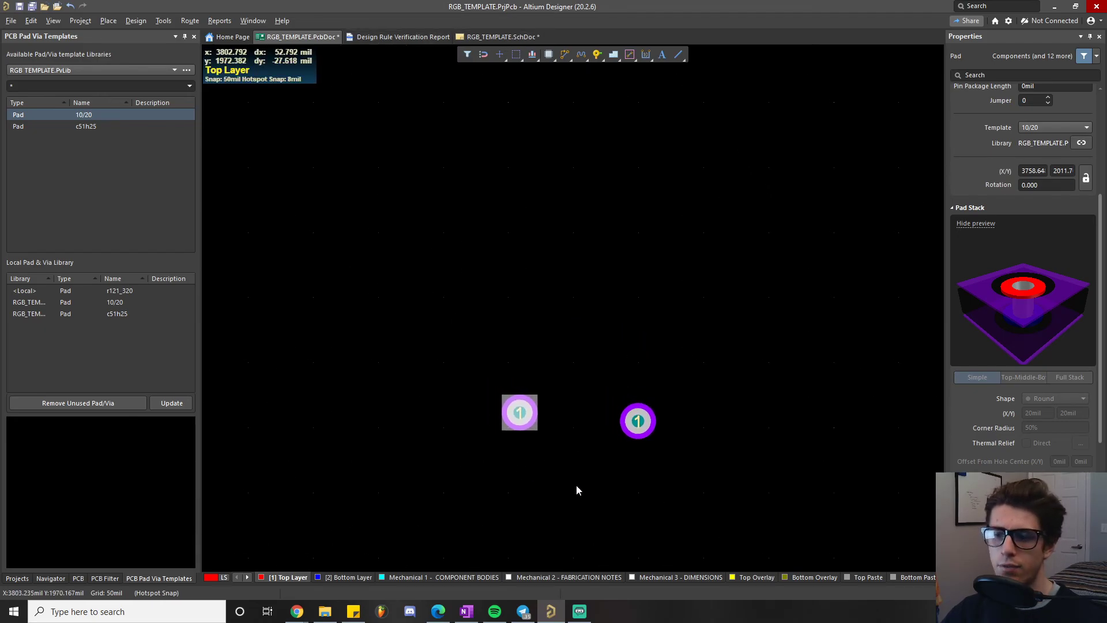
pyautogui.moveTo(562, 479); pyautogui.dragTo(552, 466, button='right')
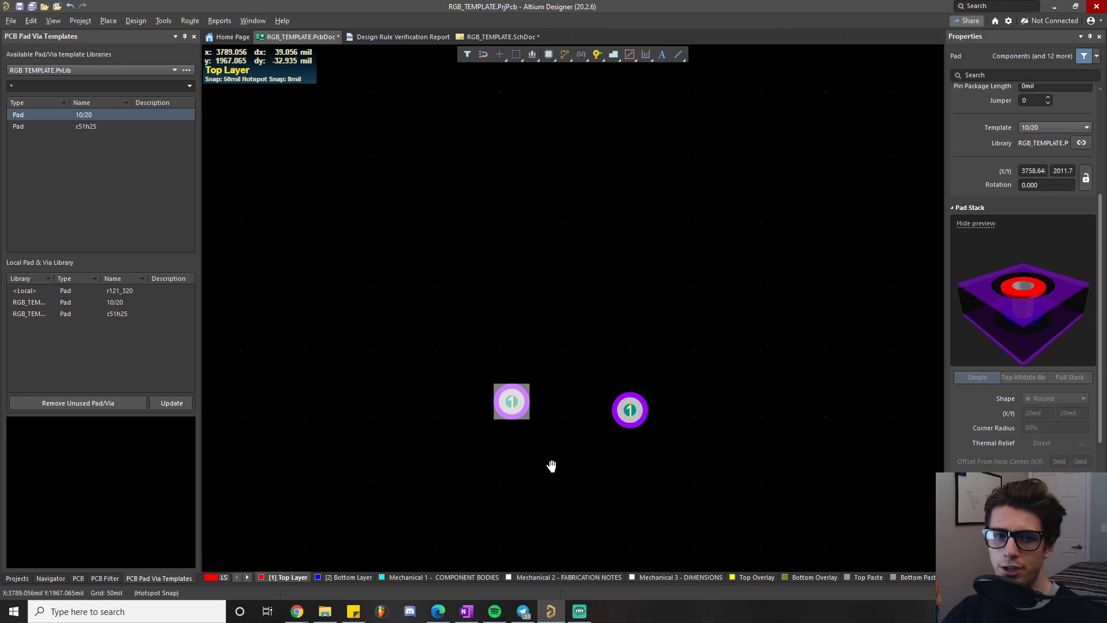
pyautogui.click(441, 294)
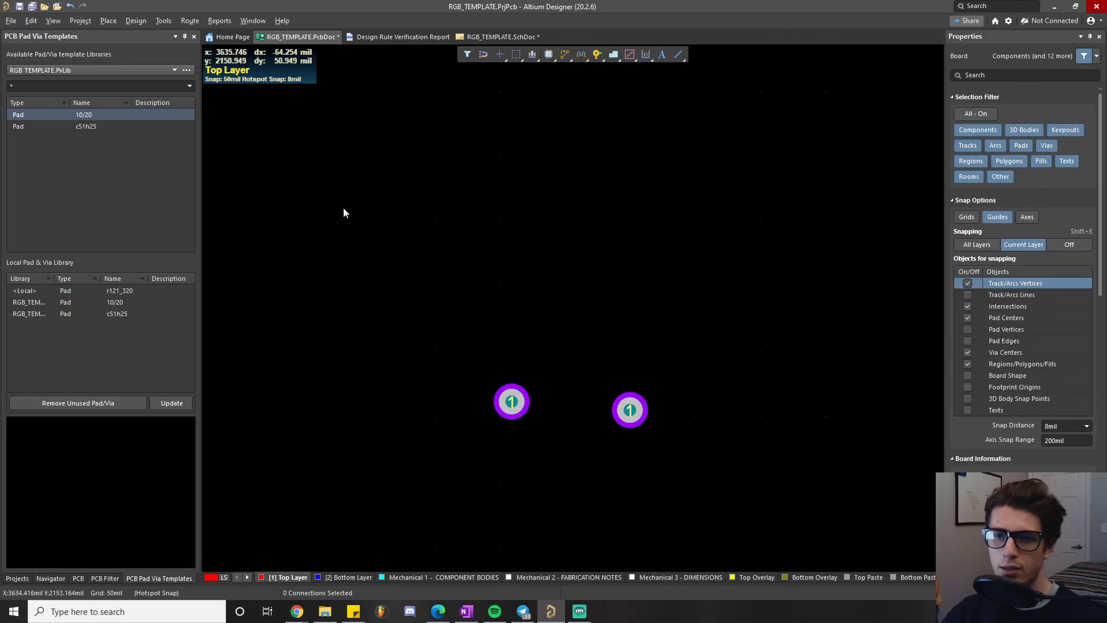
# - Find the numbered design rule list on the board and check which rule follows Smallest Annular Ring
pyautogui.moveTo(344, 213); pyautogui.dragTo(398, 295, button='right')
pyautogui.keyDown('ctrl'); pyautogui.scroll(-2, 393, 294); pyautogui.keyUp('ctrl')
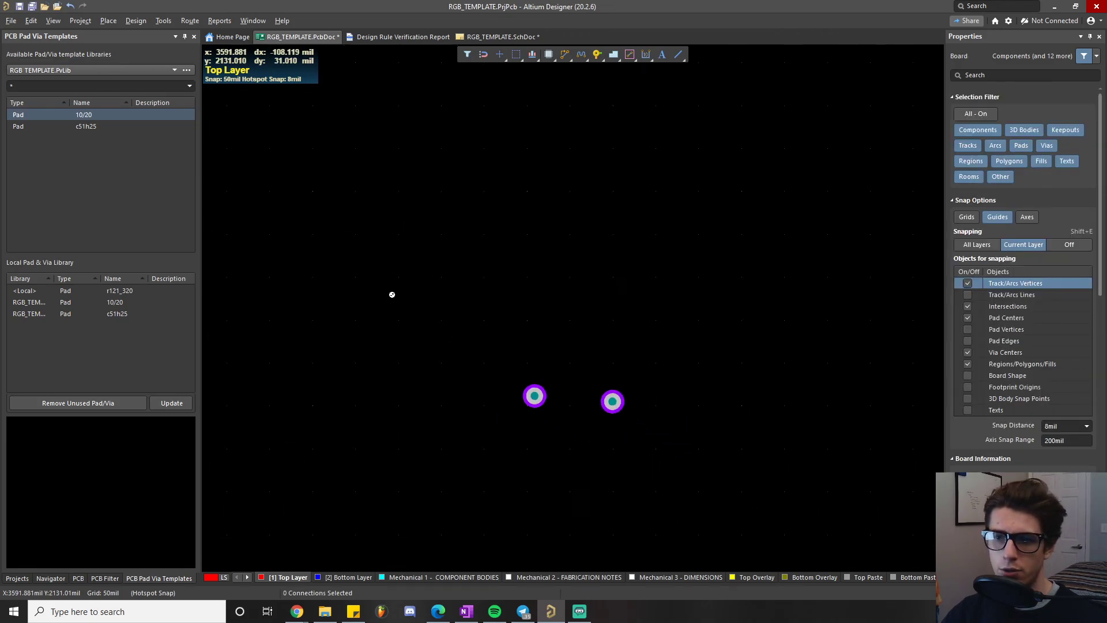
pyautogui.keyDown('ctrl'); pyautogui.scroll(-2, 393, 295); pyautogui.keyUp('ctrl')
pyautogui.moveTo(776, 250); pyautogui.dragTo(672, 451, button='right')
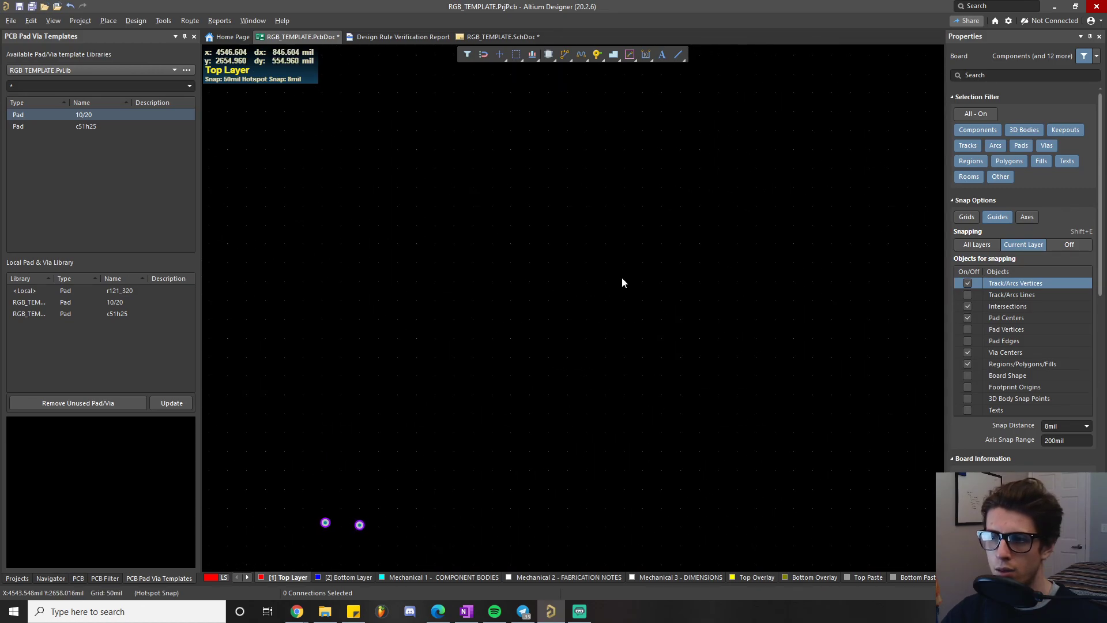
pyautogui.keyDown('ctrl'); pyautogui.scroll(-2, 588, 173); pyautogui.keyUp('ctrl')
pyautogui.moveTo(588, 173); pyautogui.dragTo(579, 323, button='right')
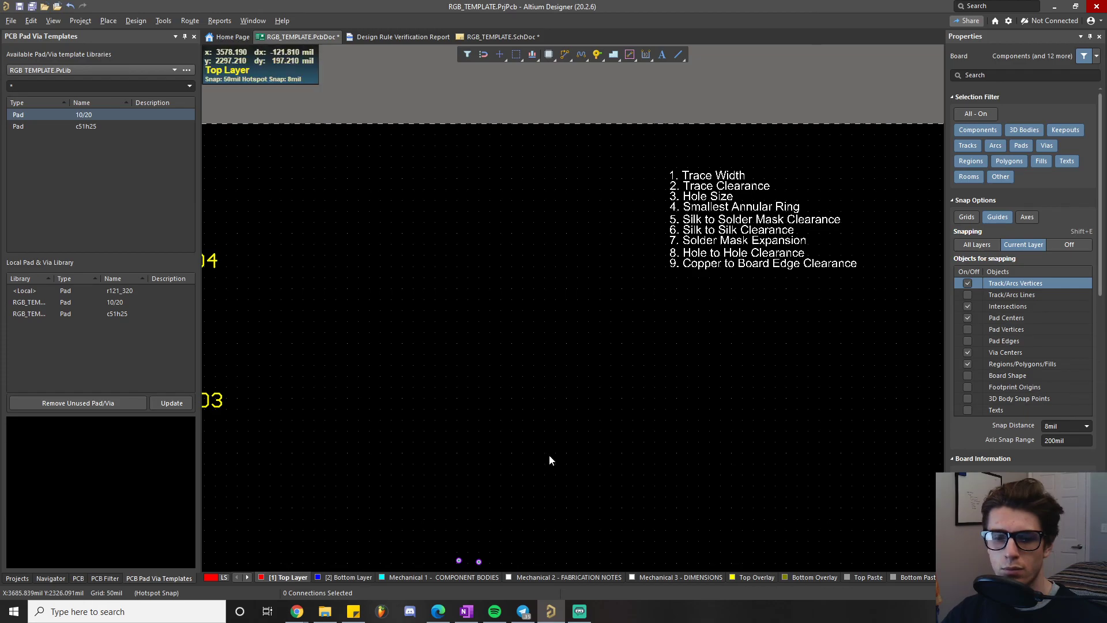
pyautogui.moveTo(458, 347); pyautogui.dragTo(538, 283, button='right')
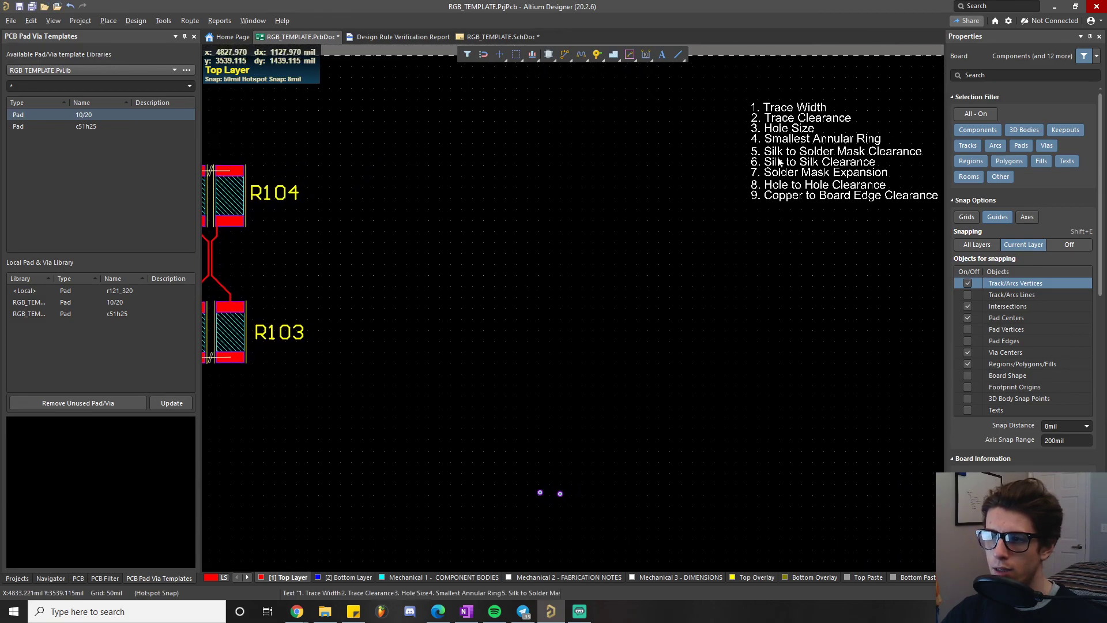